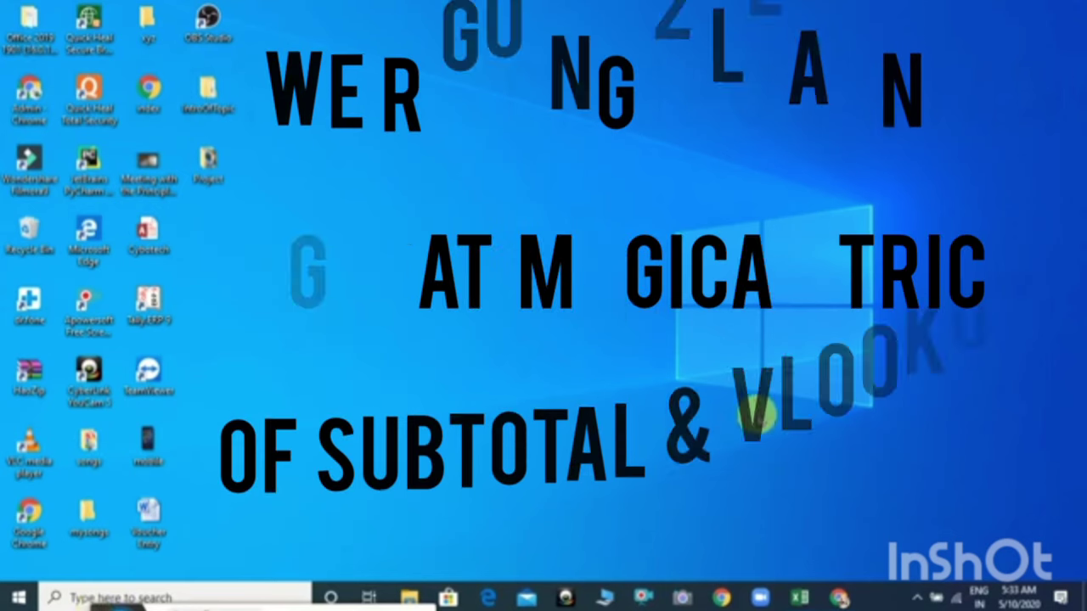
Bring the Excel workbook with the item table and Sum totals to the front.
{"action": "left_click", "coordinate": [807, 599]}
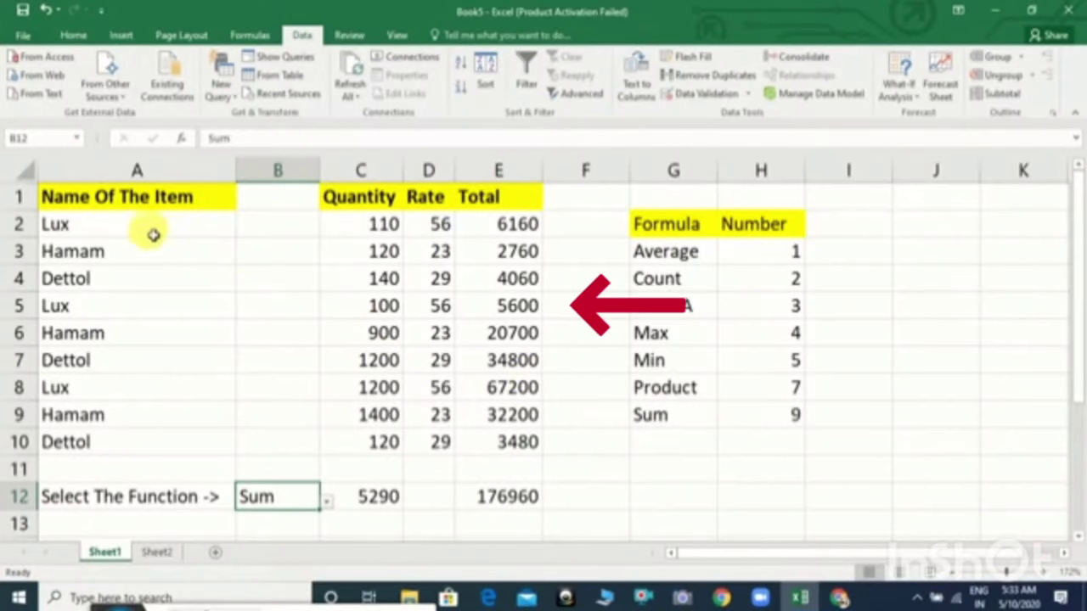
{"action": "left_click", "coordinate": [134, 211]}
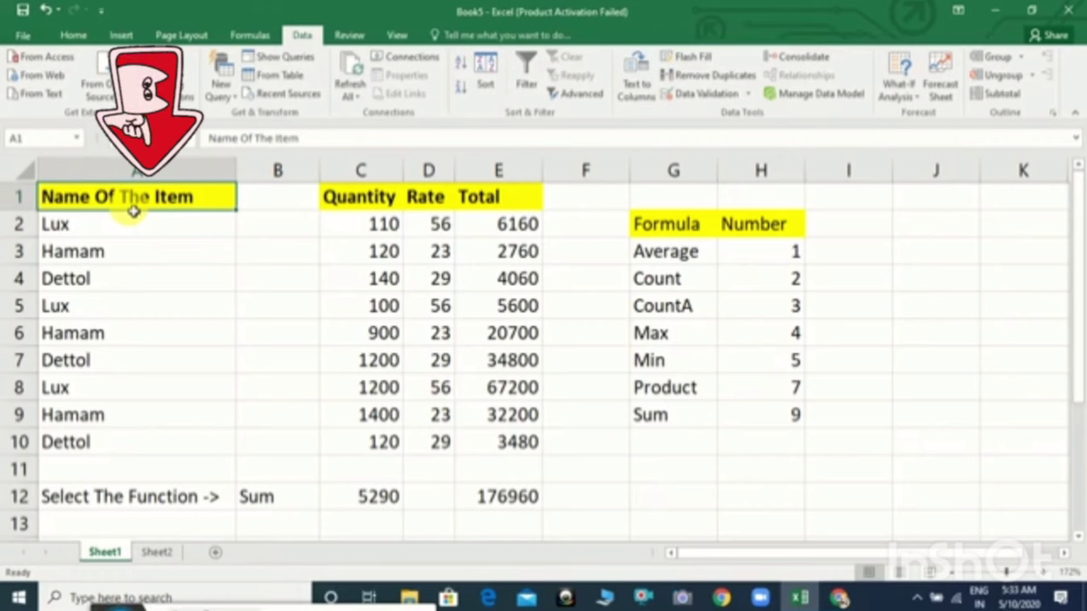
{"action": "left_click", "coordinate": [381, 209]}
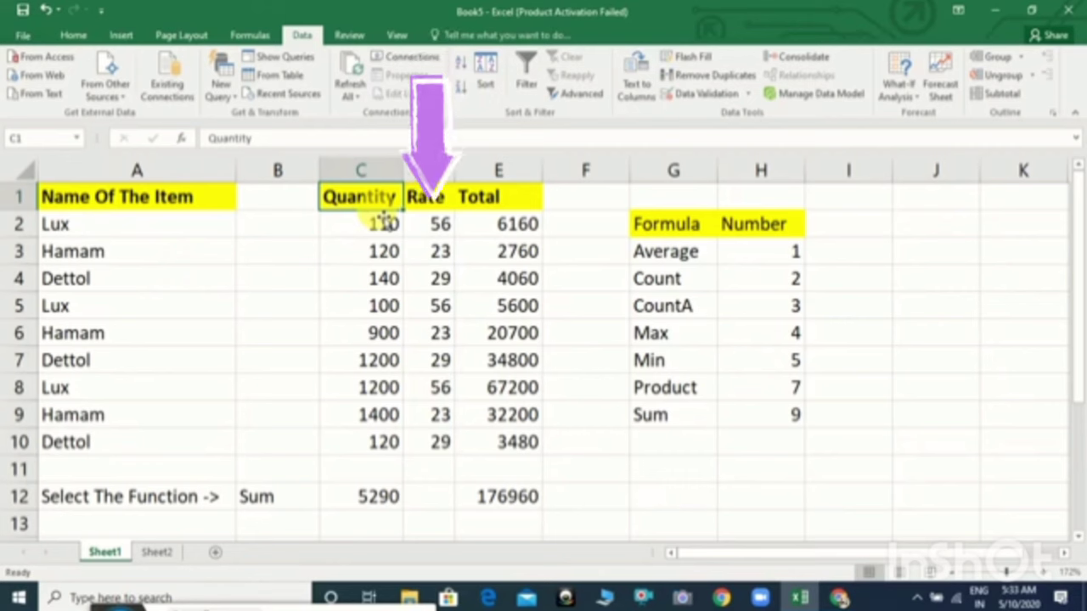
{"action": "key", "text": "Right"}
{"action": "key", "text": "Right"}
{"action": "key", "text": "Down"}
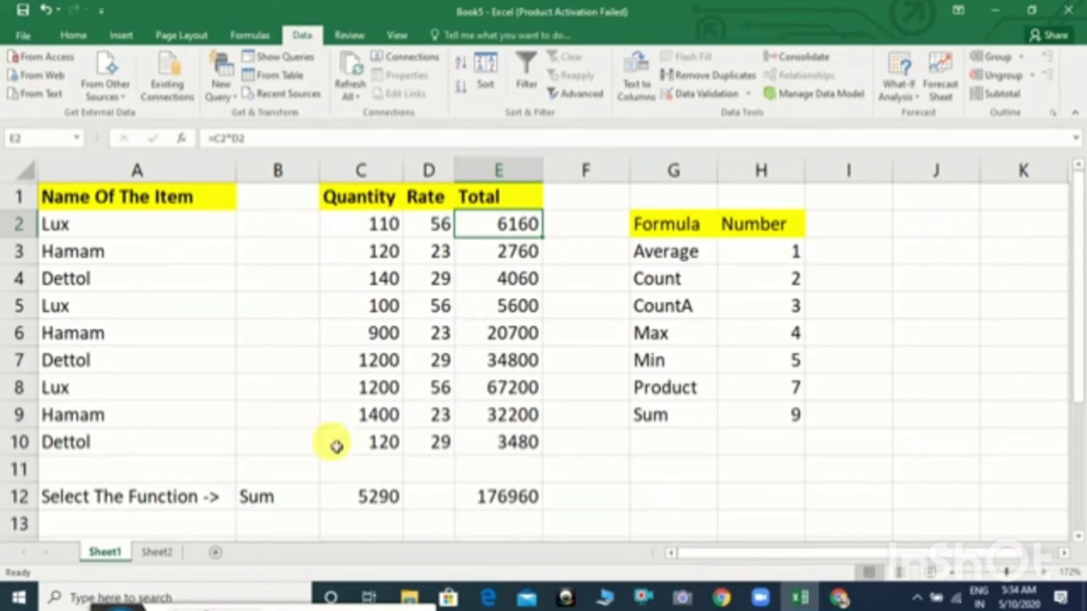
{"action": "left_click", "coordinate": [280, 499]}
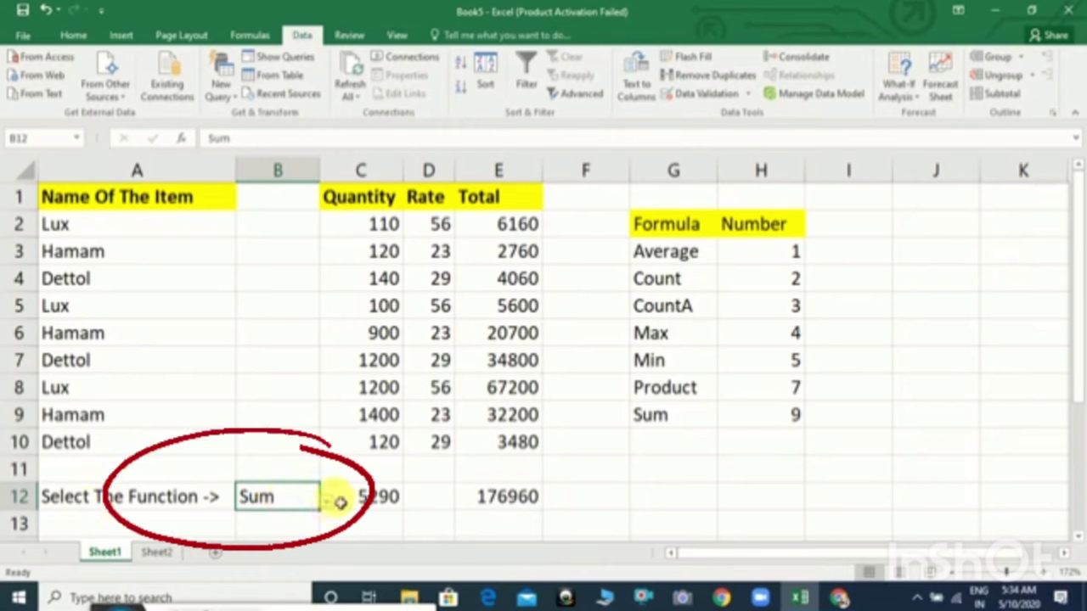
{"action": "left_click", "coordinate": [327, 503]}
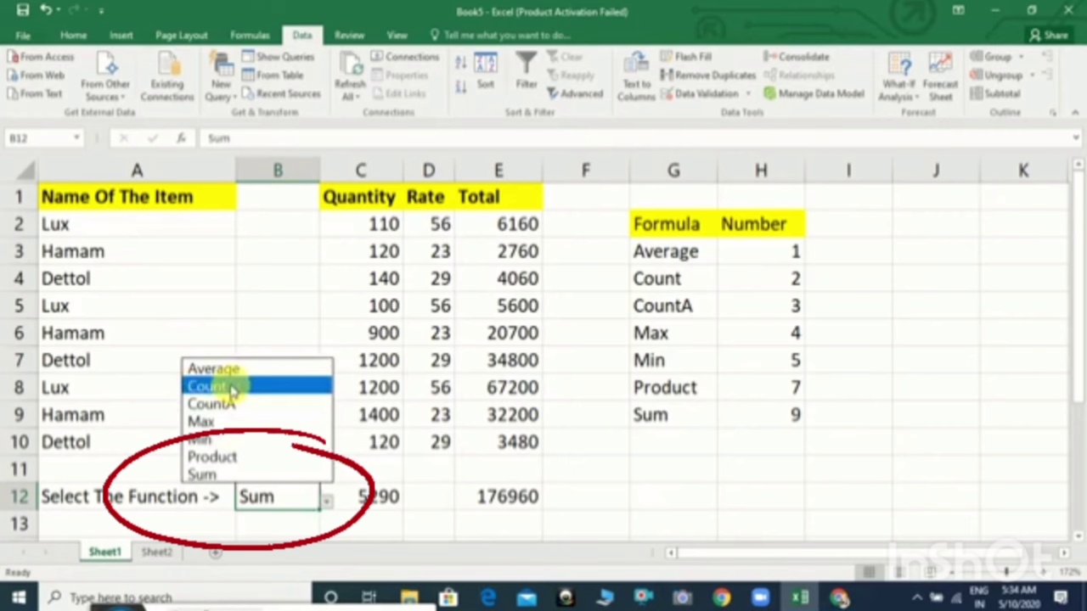
{"action": "left_click", "coordinate": [231, 385]}
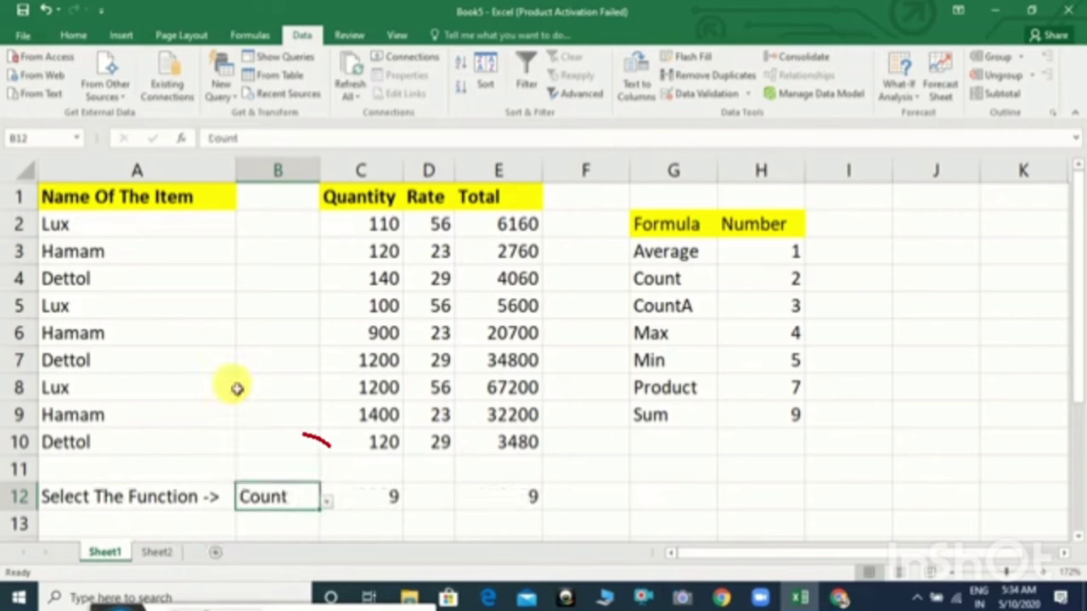
{"action": "left_click", "coordinate": [382, 501]}
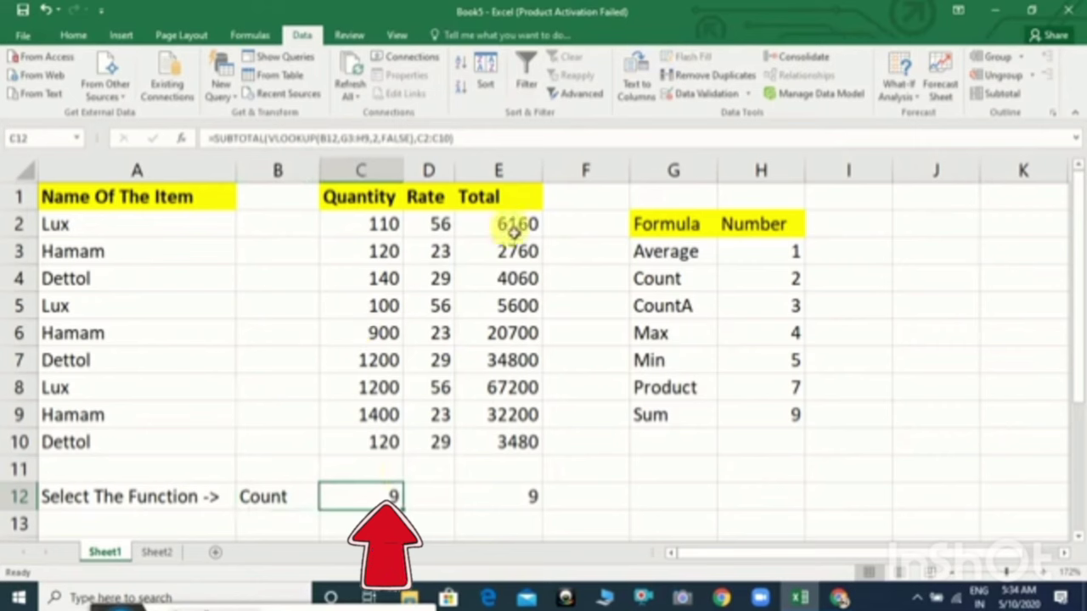
{"action": "left_click", "coordinate": [305, 503]}
{"action": "left_click", "coordinate": [326, 502]}
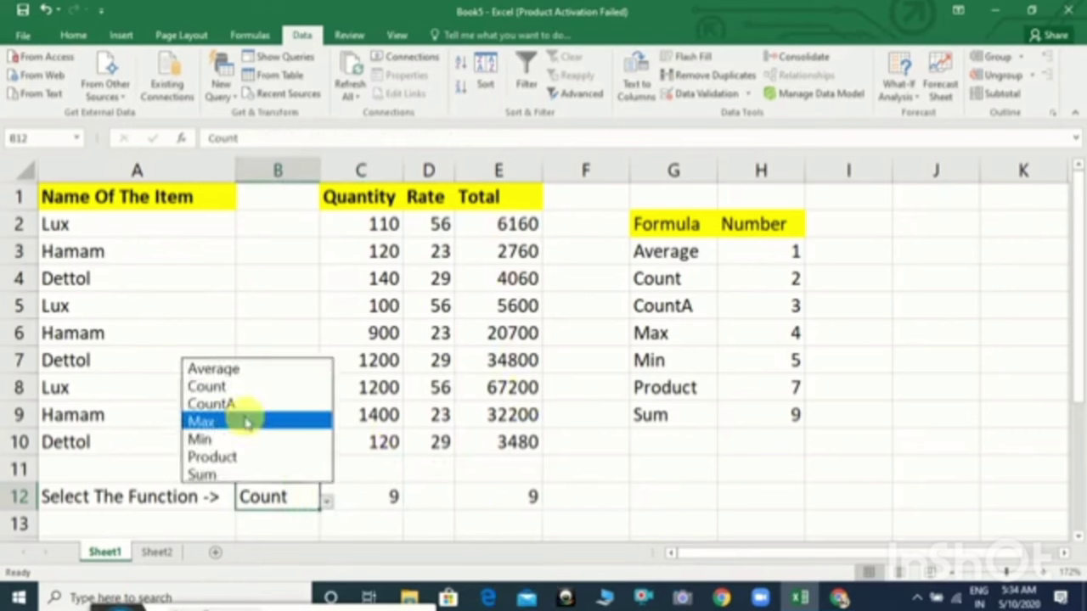
{"action": "left_click", "coordinate": [226, 370]}
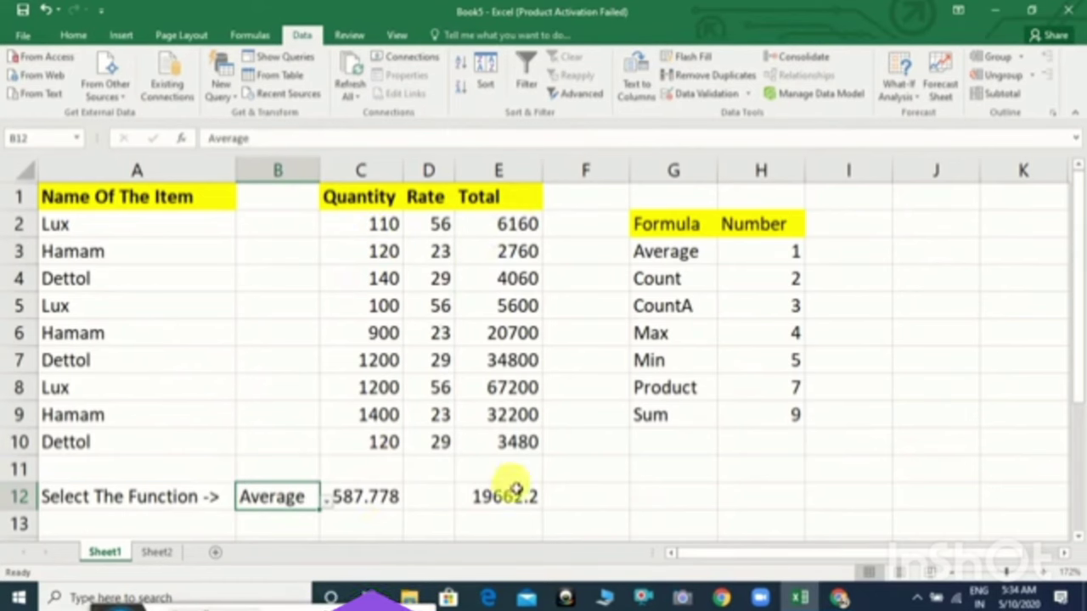
{"action": "left_click", "coordinate": [325, 499]}
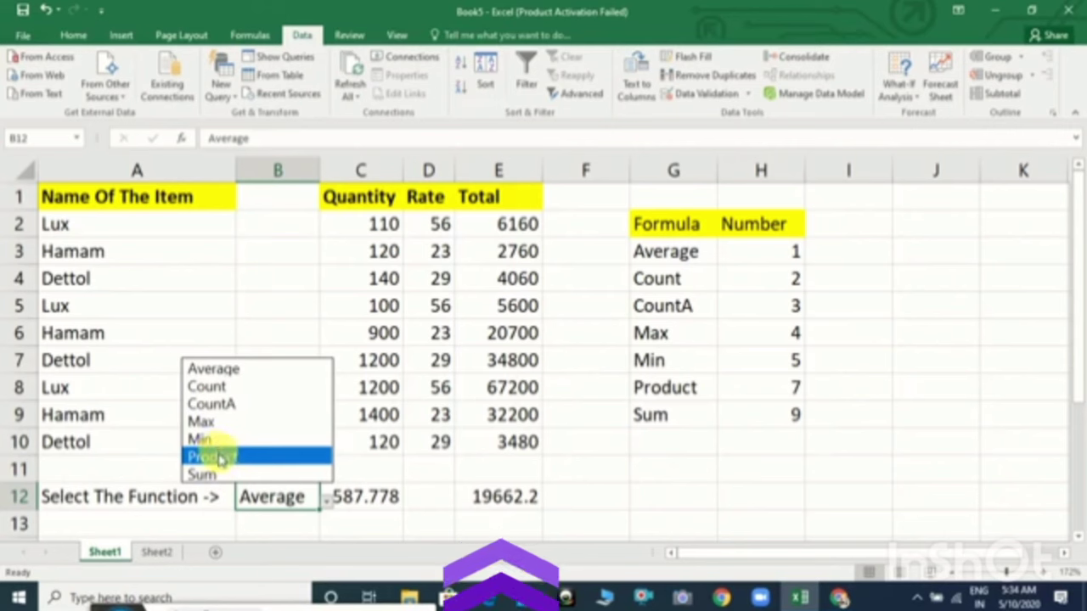
{"action": "left_click", "coordinate": [207, 475]}
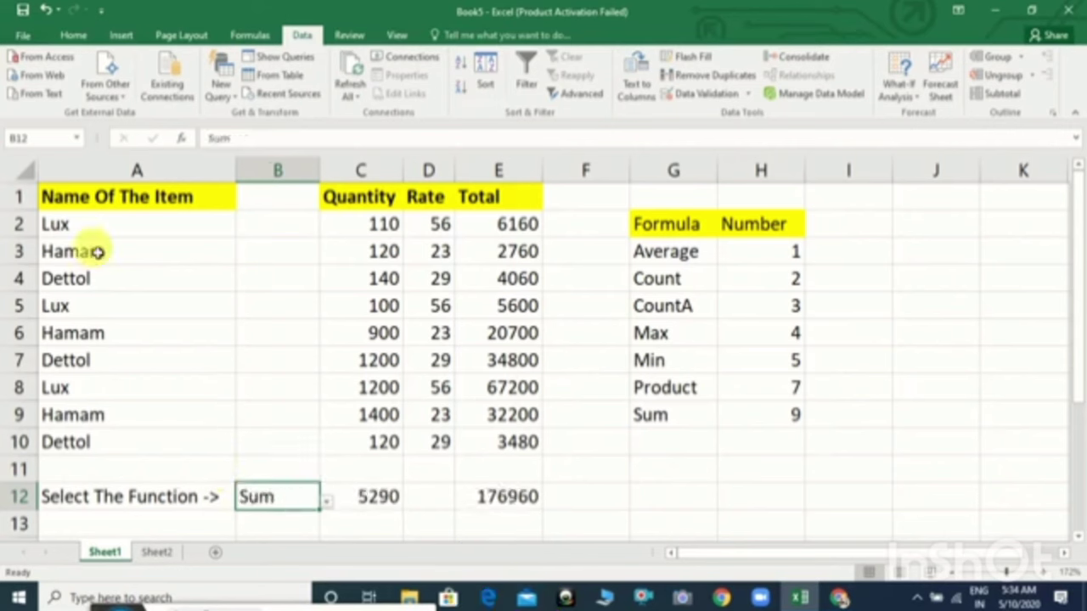
Filter the item-name column to show only the Dettol rows.
{"action": "left_click", "coordinate": [110, 205]}
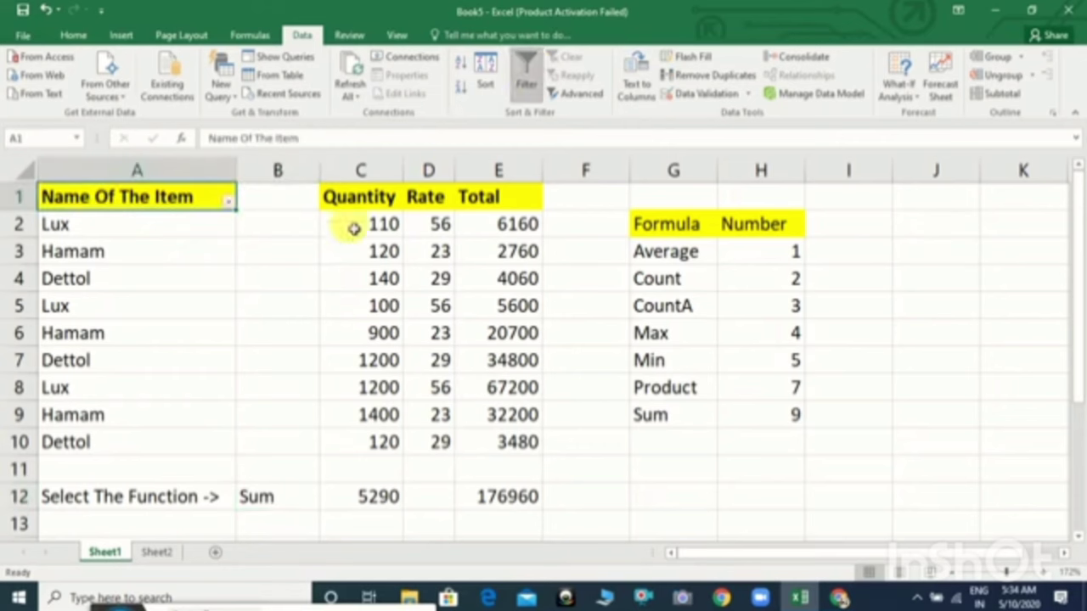
{"action": "left_click", "coordinate": [229, 202]}
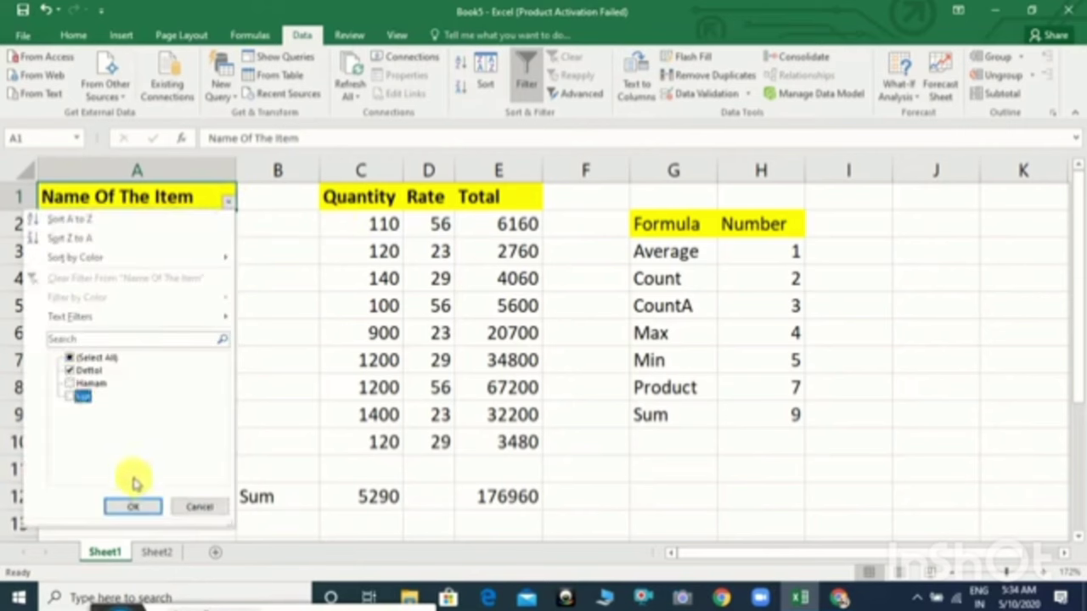
{"action": "left_click", "coordinate": [132, 509]}
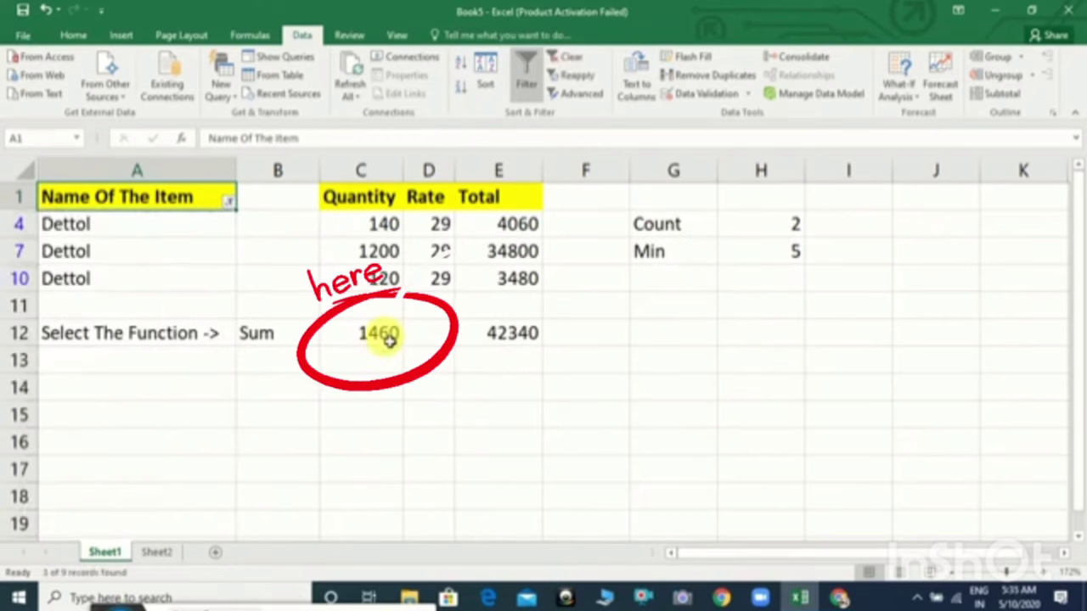
{"action": "left_click", "coordinate": [388, 339]}
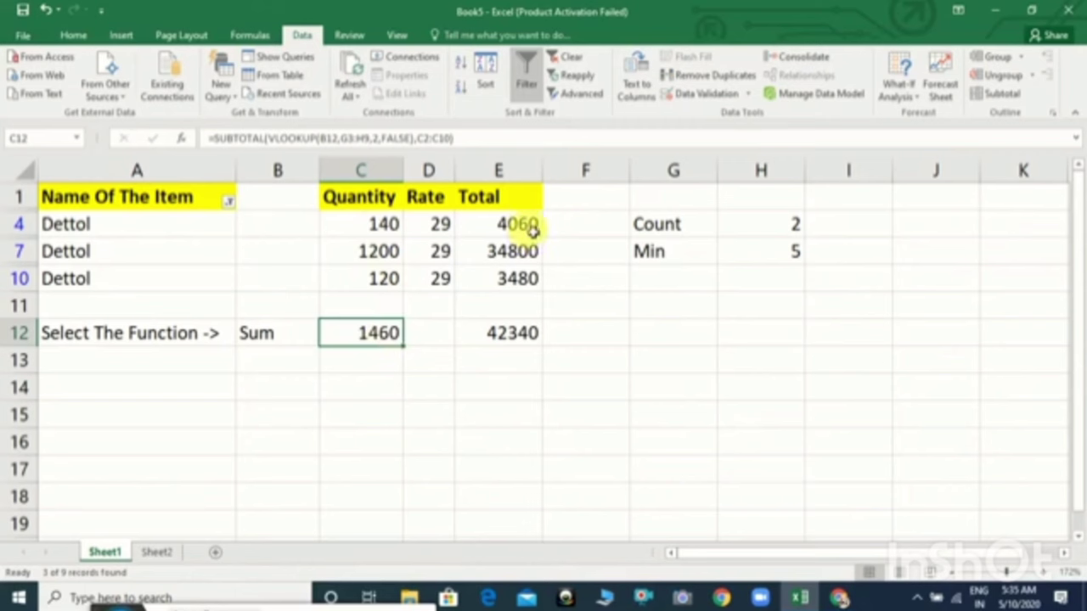
Switch the B12 function from Average to Max using its dropdown.
{"action": "left_click", "coordinate": [312, 332]}
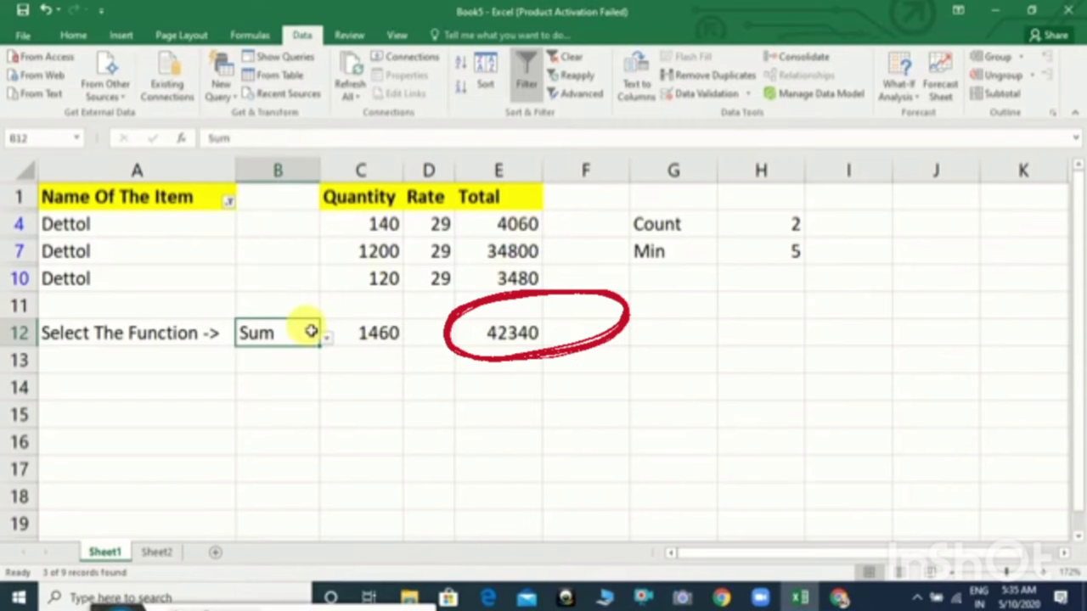
{"action": "left_click", "coordinate": [327, 337]}
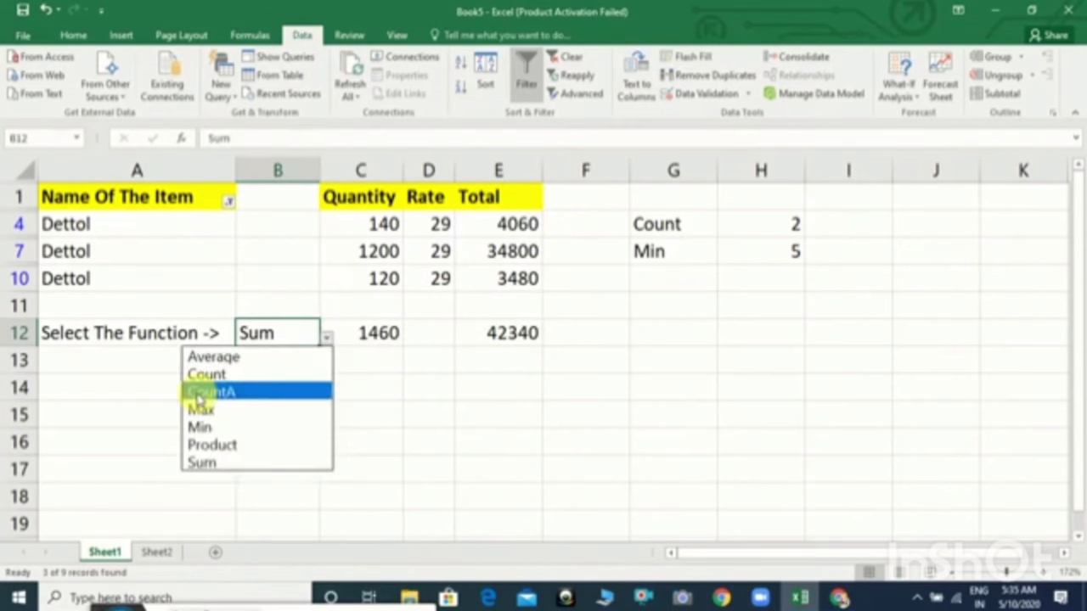
{"action": "left_click", "coordinate": [216, 357]}
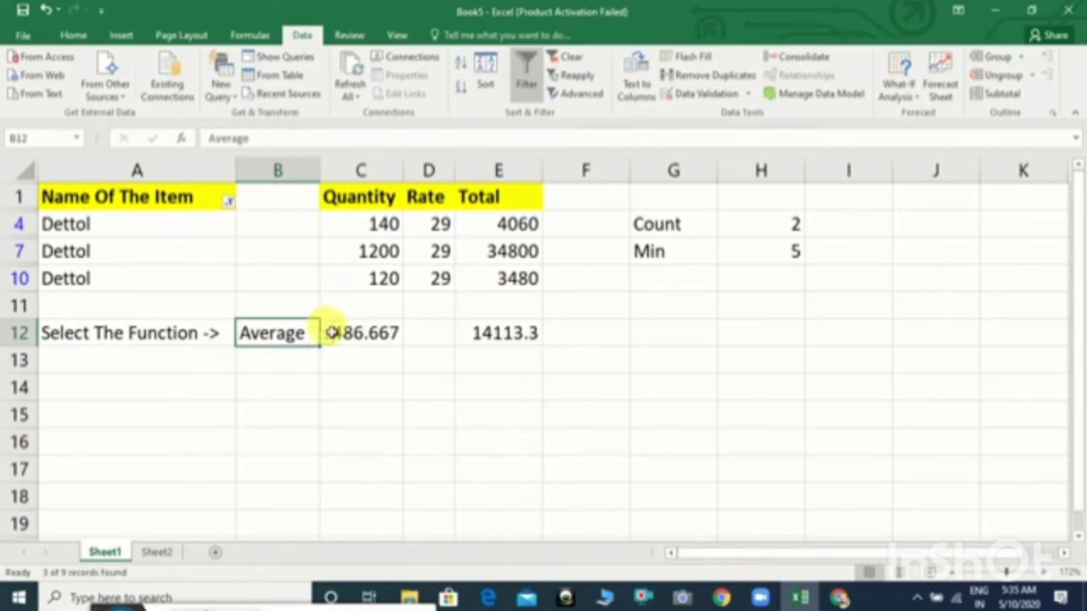
{"action": "left_click", "coordinate": [326, 338]}
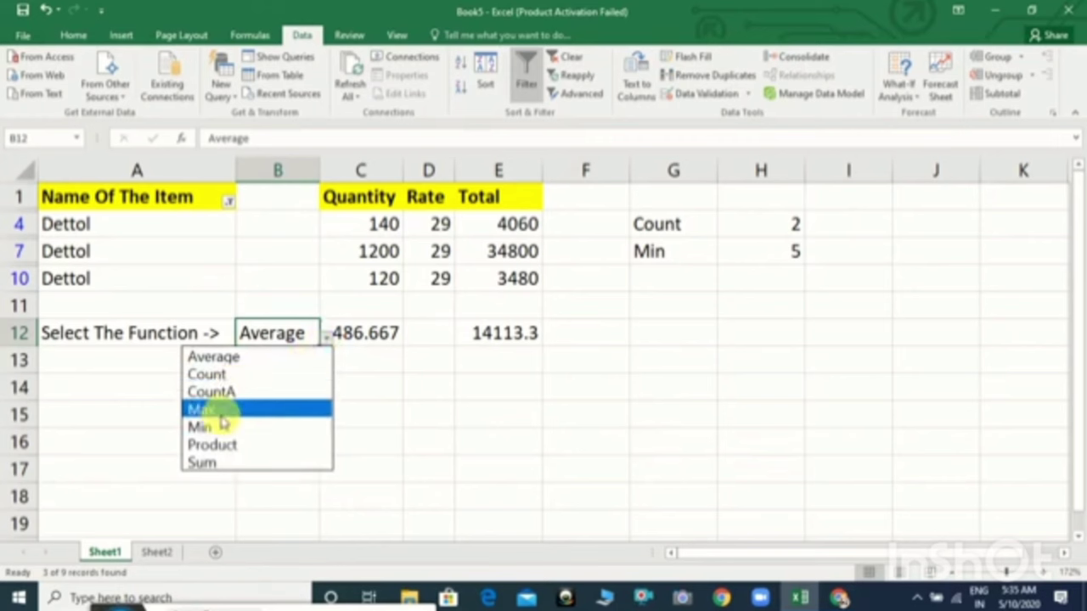
{"action": "left_click", "coordinate": [224, 411]}
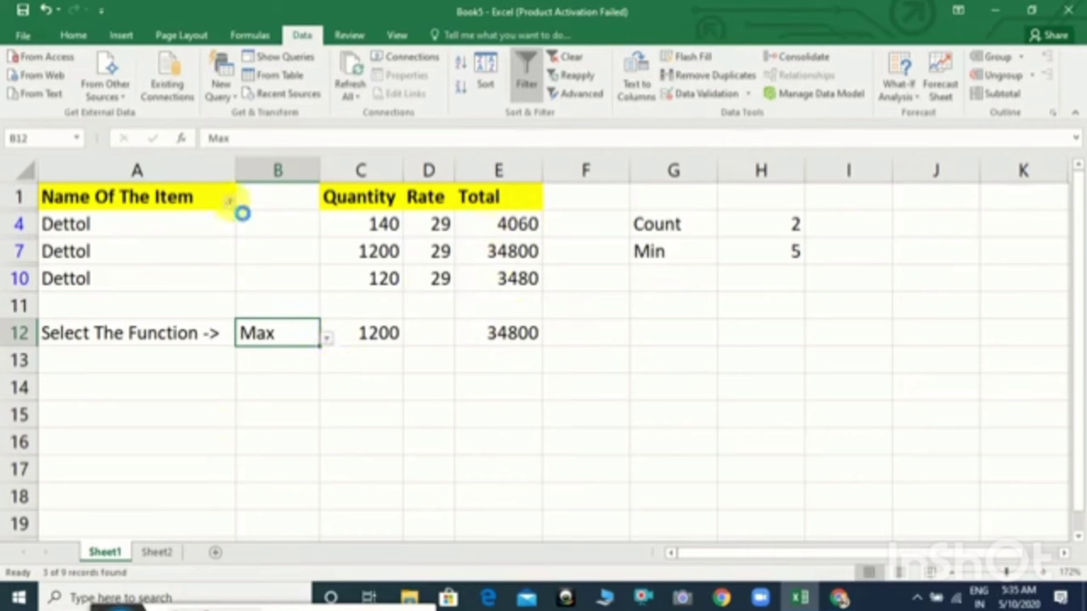
Clear the item-name filter by selecting all names so rows 2–10 reappear.
{"action": "left_click", "coordinate": [229, 202]}
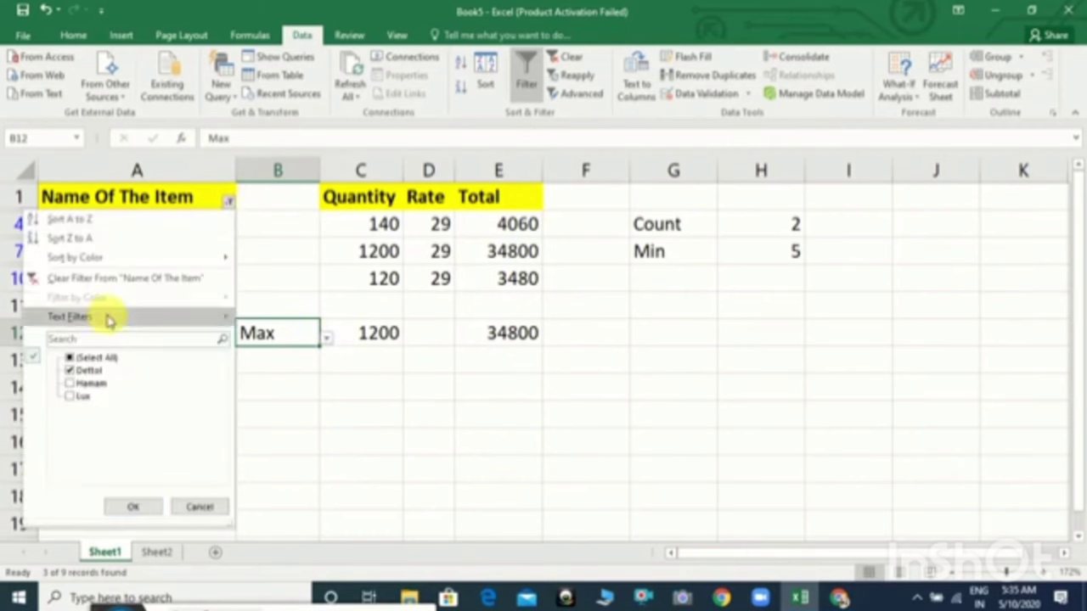
{"action": "left_click", "coordinate": [71, 357]}
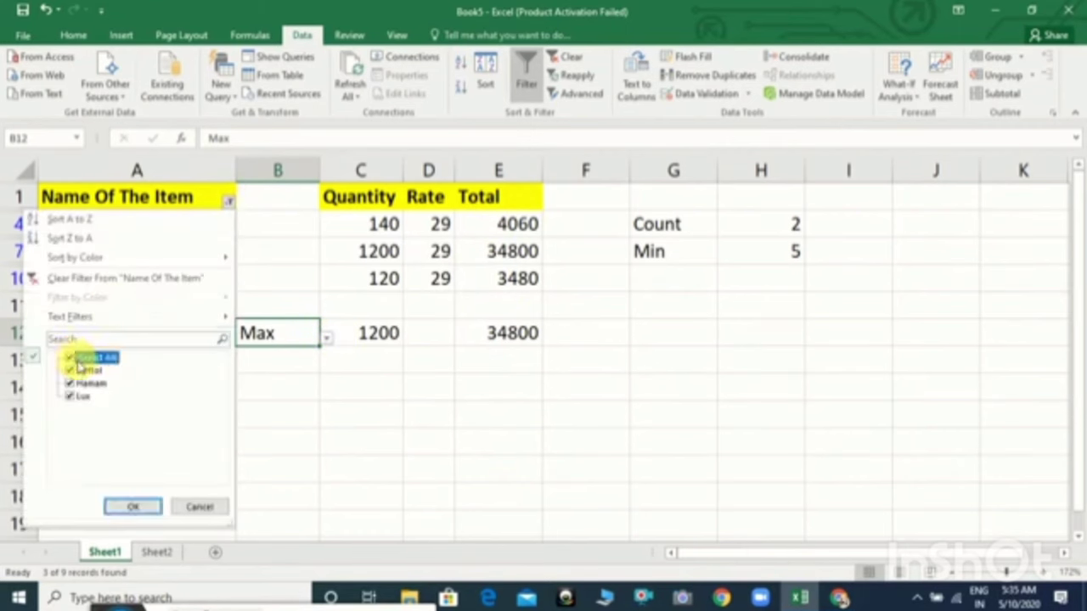
{"action": "left_click", "coordinate": [132, 508]}
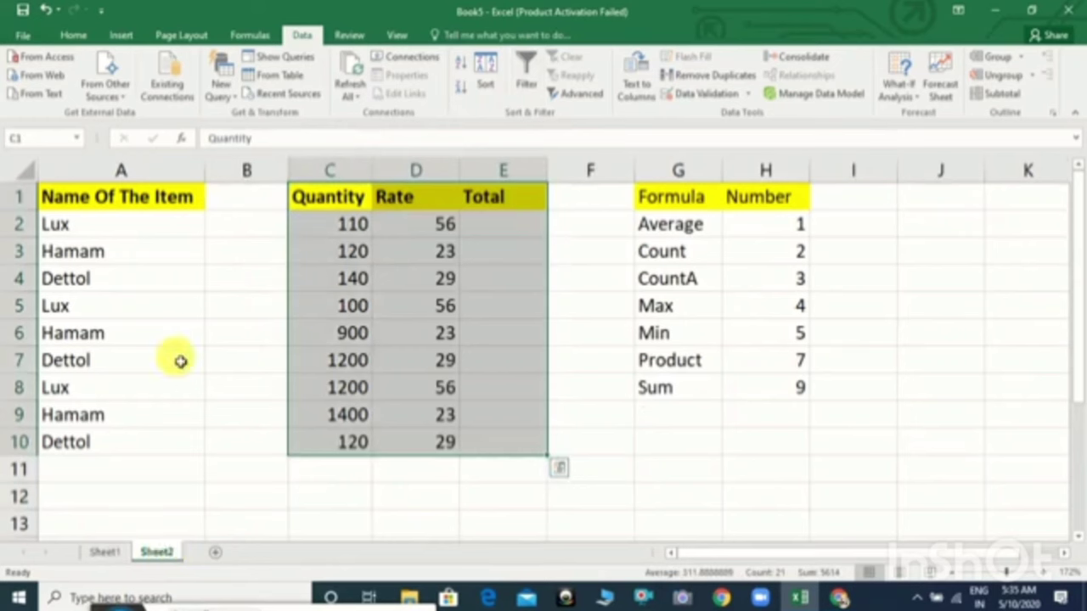
Enter =C2*D2 in E2 and fill it down through E10 for every item's Total.
{"action": "left_click", "coordinate": [119, 208]}
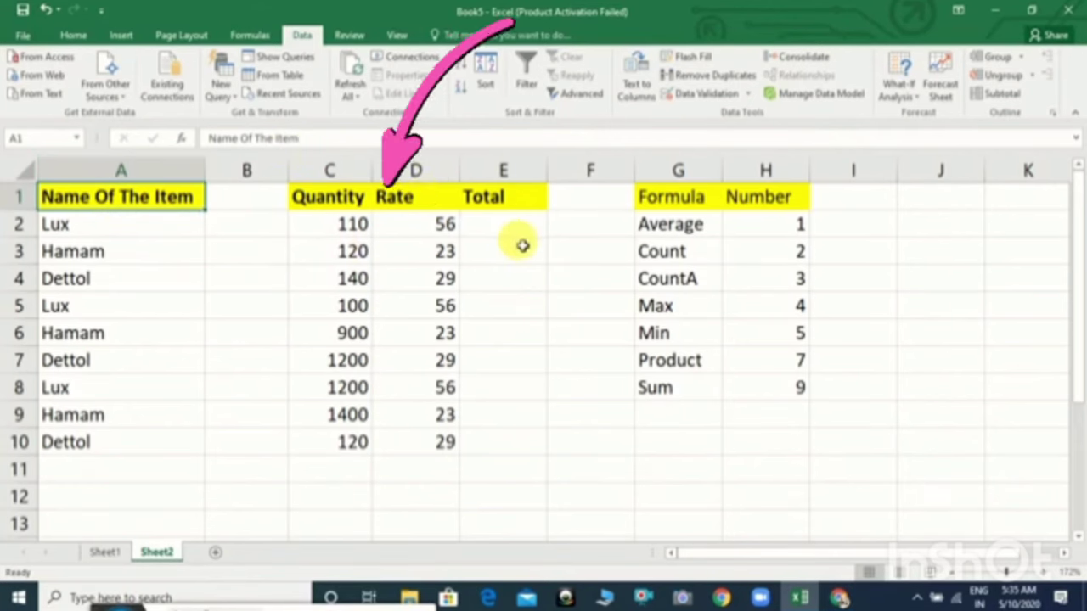
{"action": "left_click", "coordinate": [518, 237]}
{"action": "type", "text": "="}
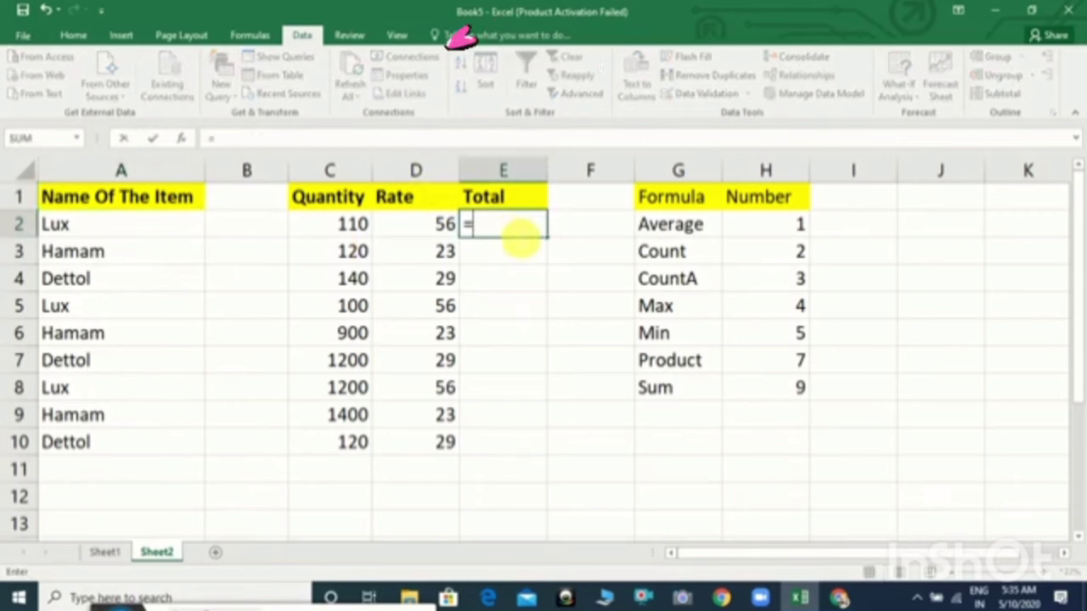
{"action": "type", "text": "c"}
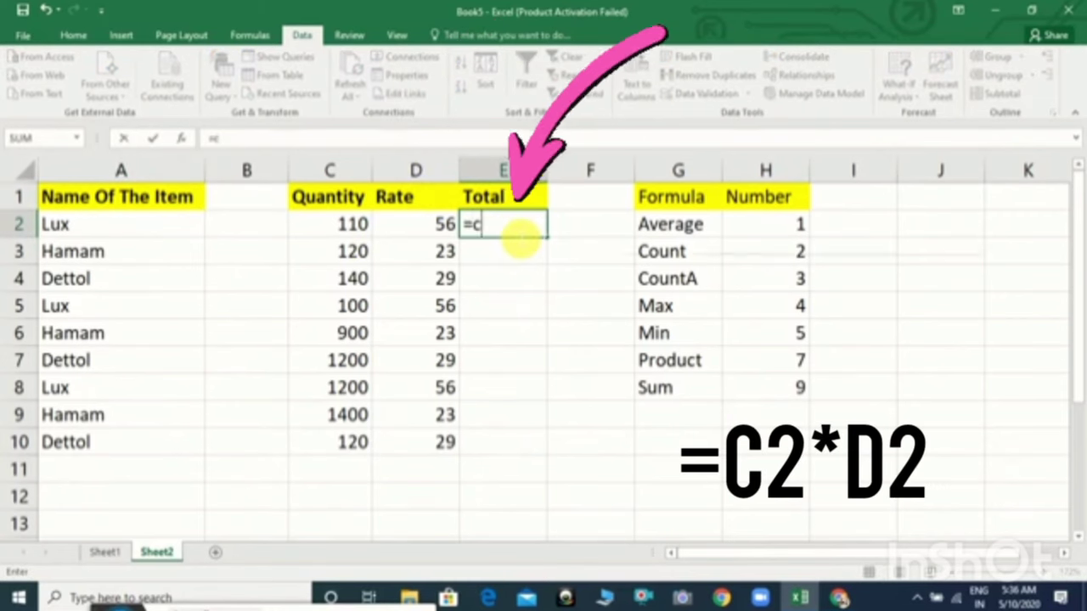
{"action": "type", "text": "2*d"}
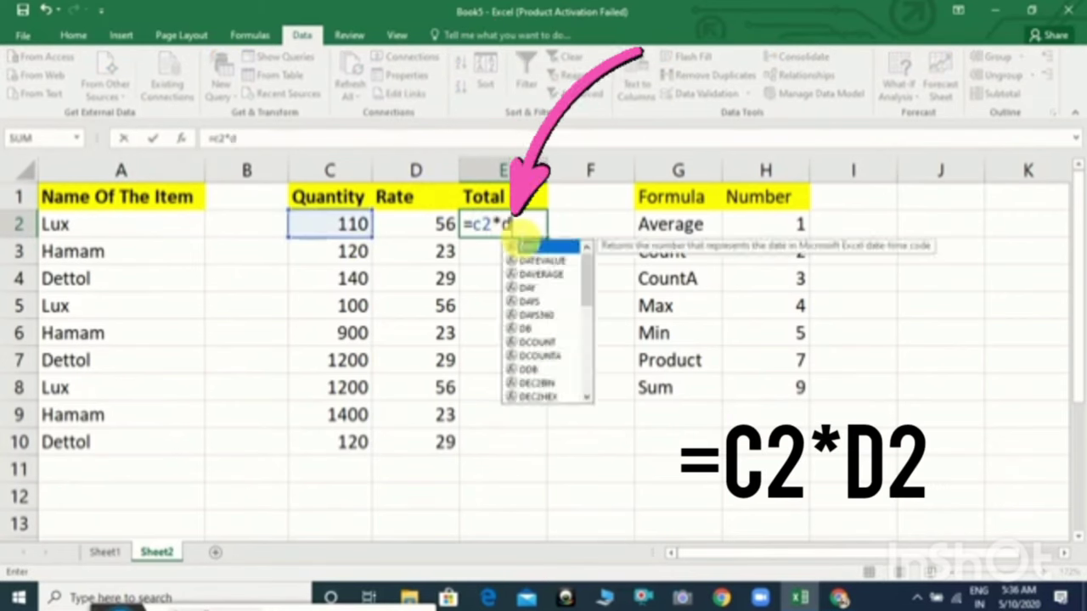
{"action": "type", "text": "2"}
{"action": "key", "text": "Return"}
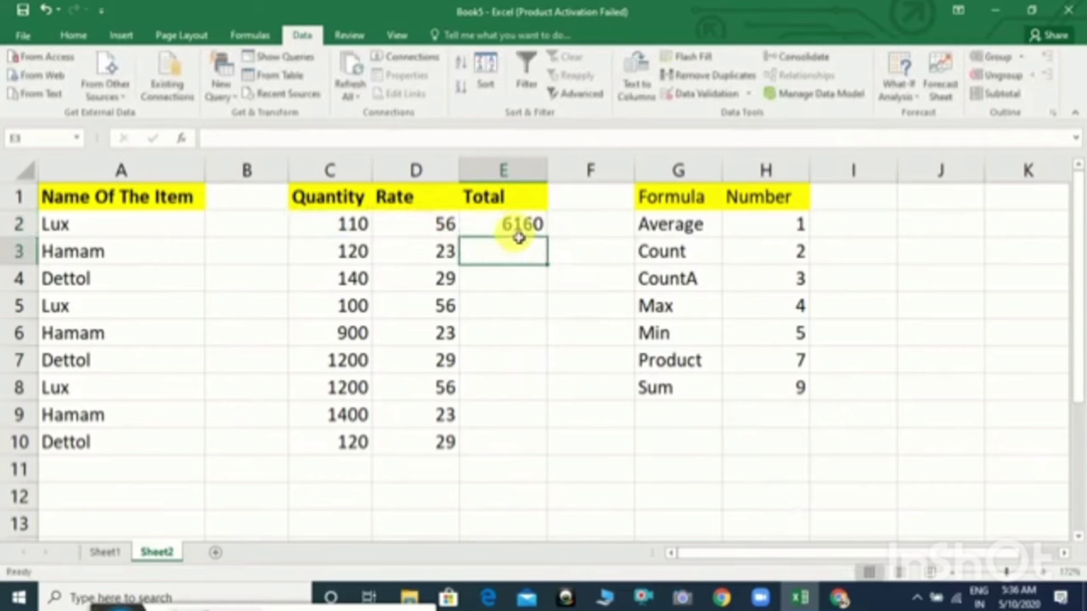
{"action": "left_click", "coordinate": [538, 227]}
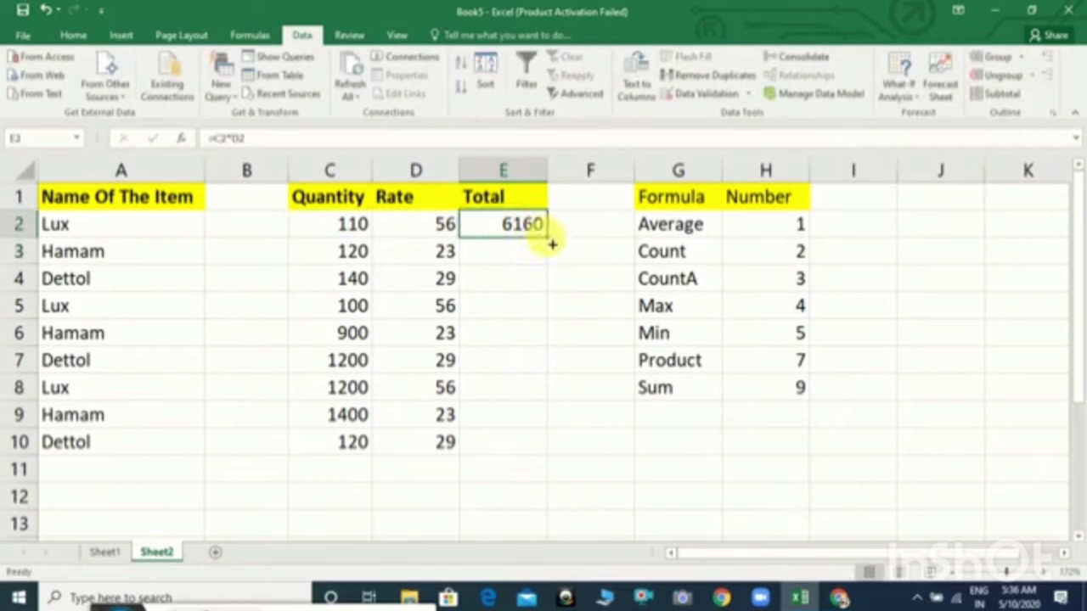
{"action": "left_click_drag", "start_coordinate": [552, 245], "coordinate": [528, 450]}
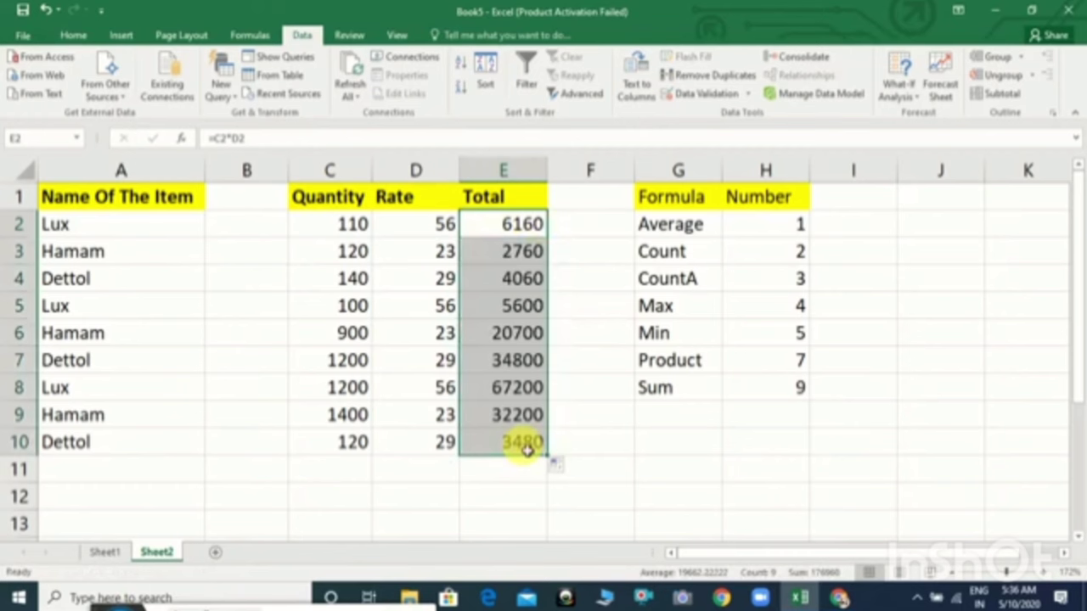
{"action": "left_click", "coordinate": [136, 499]}
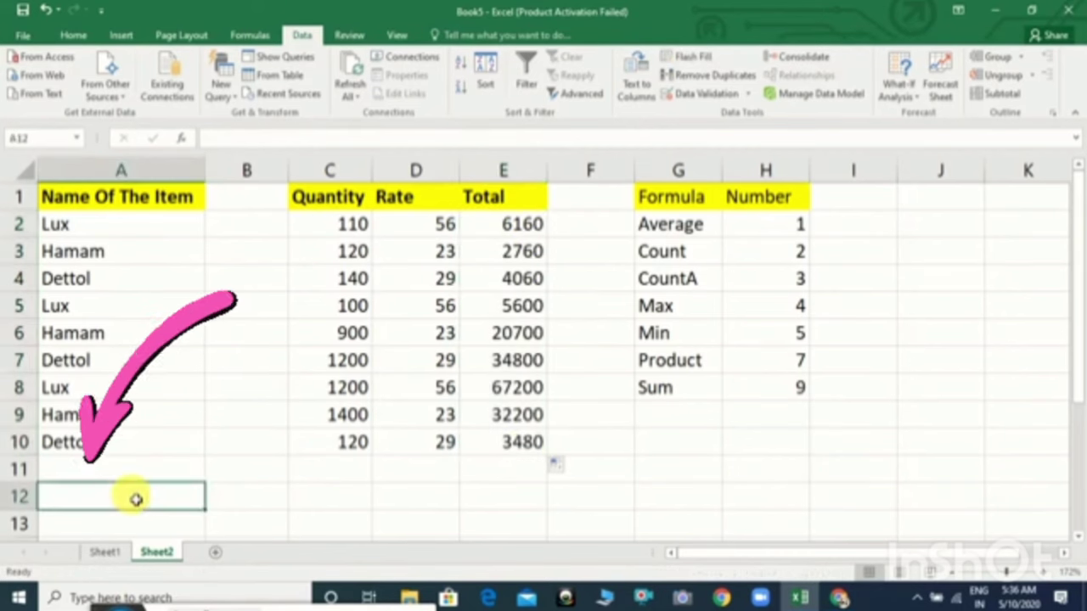
Label A12 'Select The Function ->', autofit column A, and begin =subtotal( in B12.
{"action": "type", "text": "Se"}
{"action": "type", "text": "lec"}
{"action": "type", "text": "t T"}
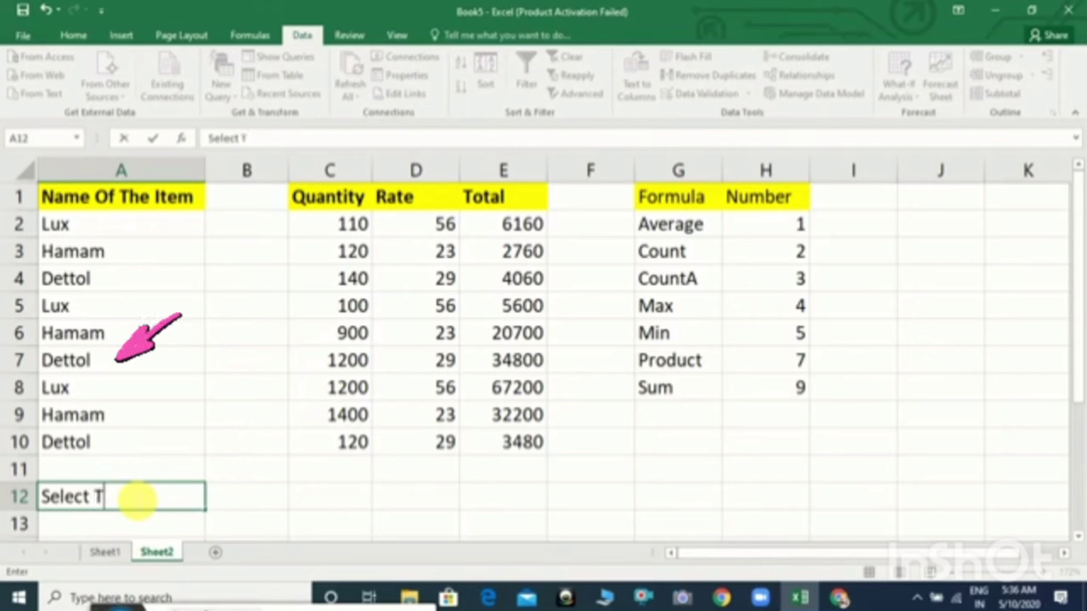
{"action": "type", "text": "he Function"}
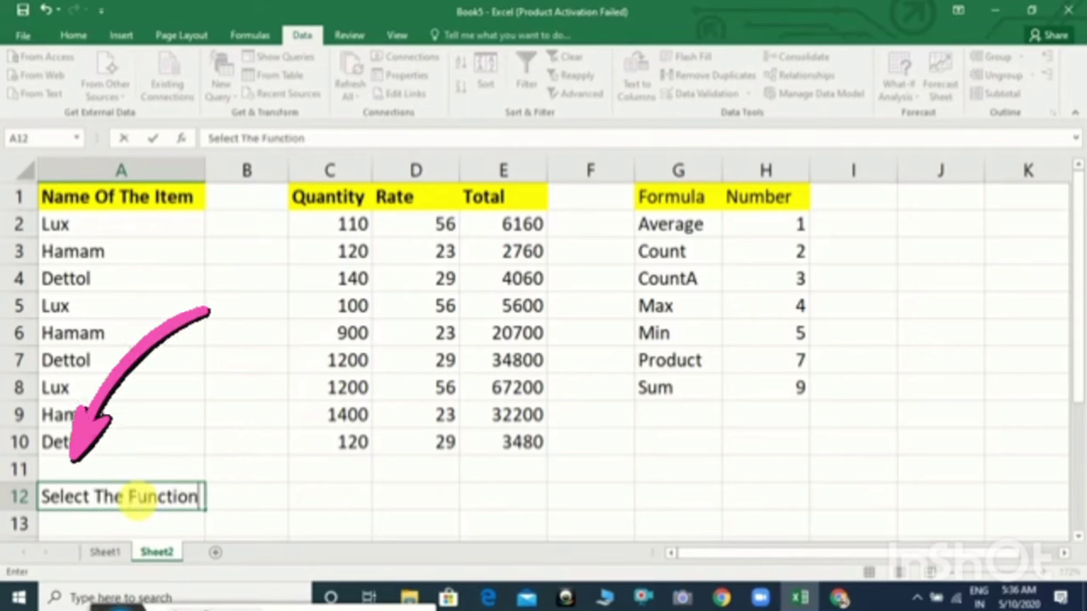
{"action": "key", "text": "Return"}
{"action": "left_click", "coordinate": [146, 499]}
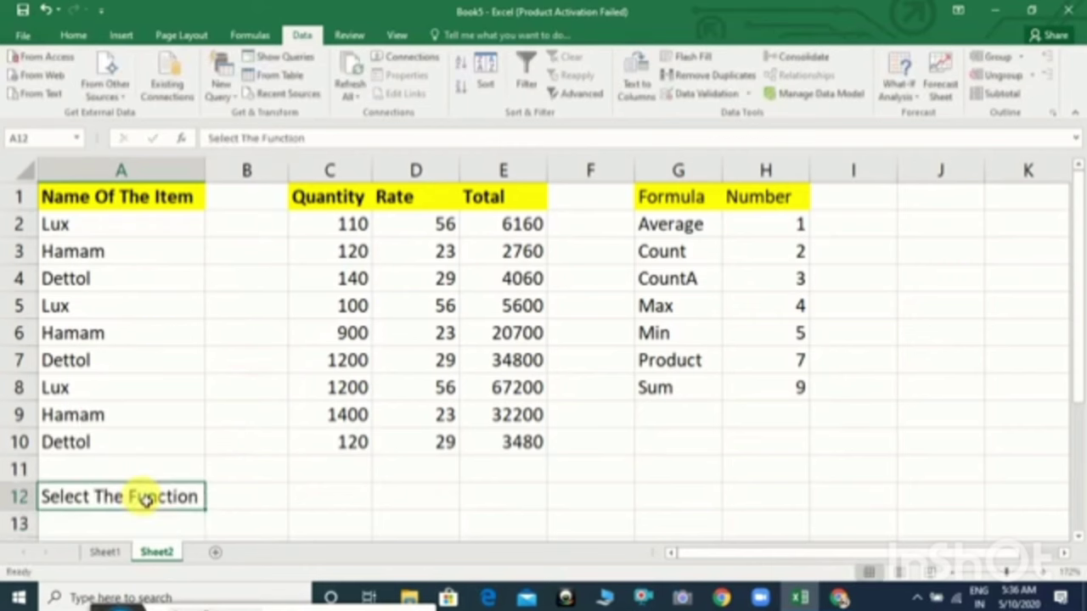
{"action": "key", "text": "F2"}
{"action": "type", "text": "->"}
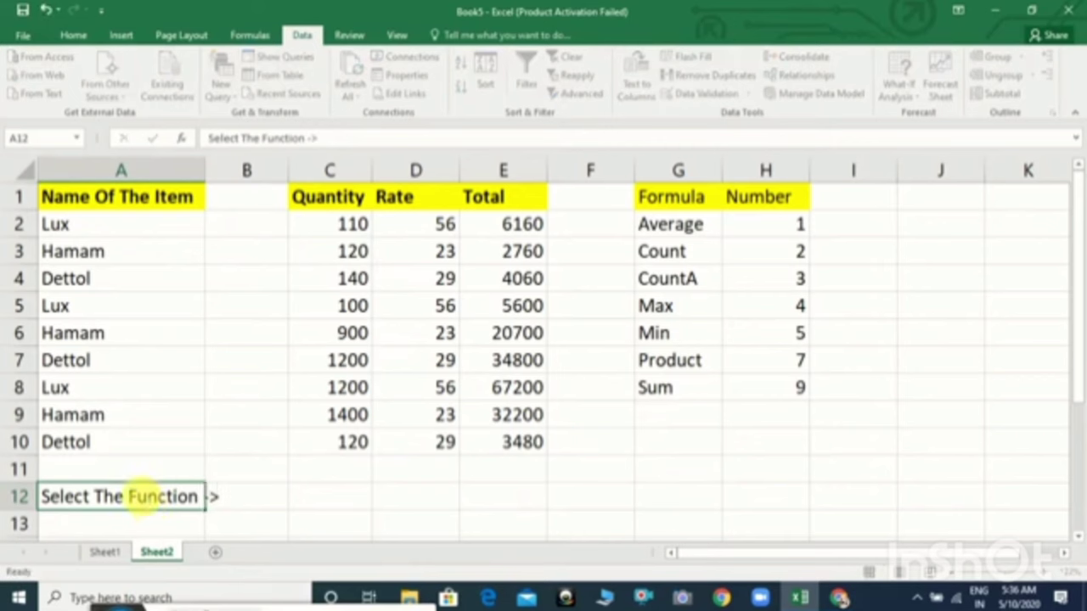
{"action": "key", "text": "Return"}
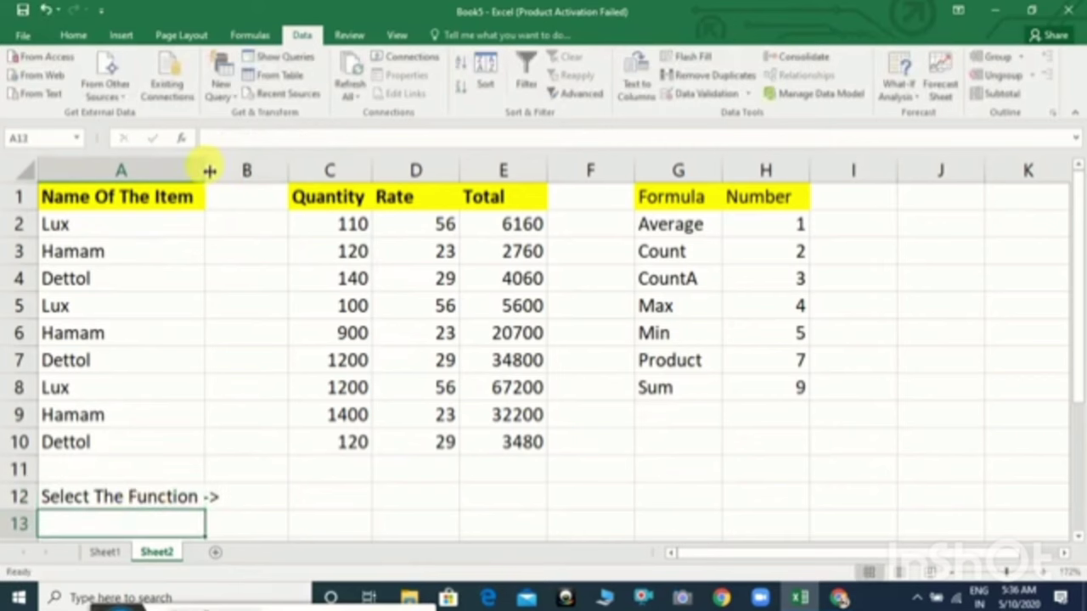
{"action": "double_click", "coordinate": [207, 170]}
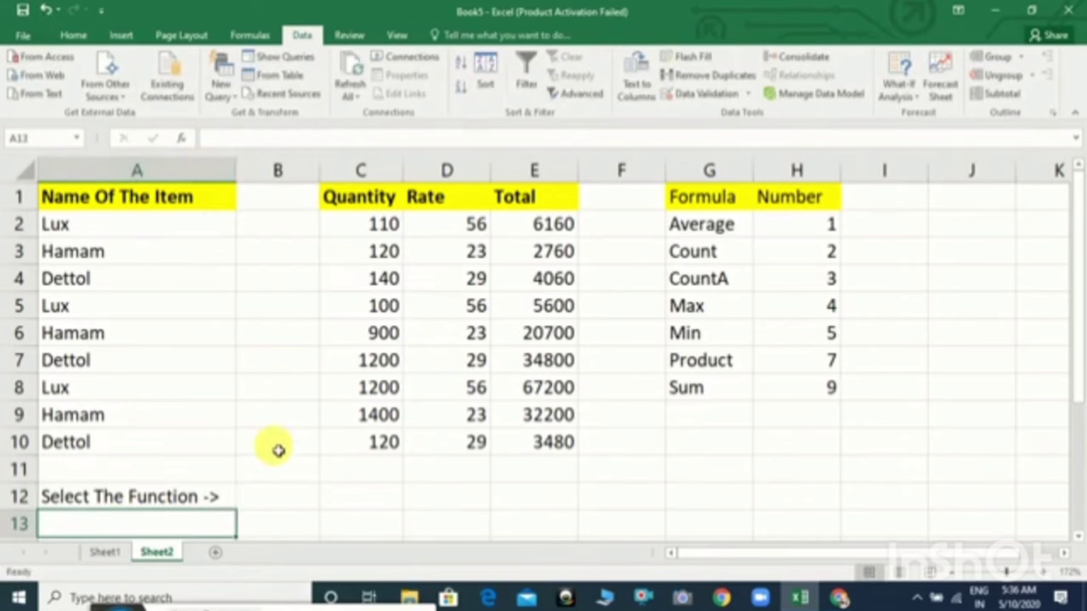
{"action": "left_click", "coordinate": [279, 494]}
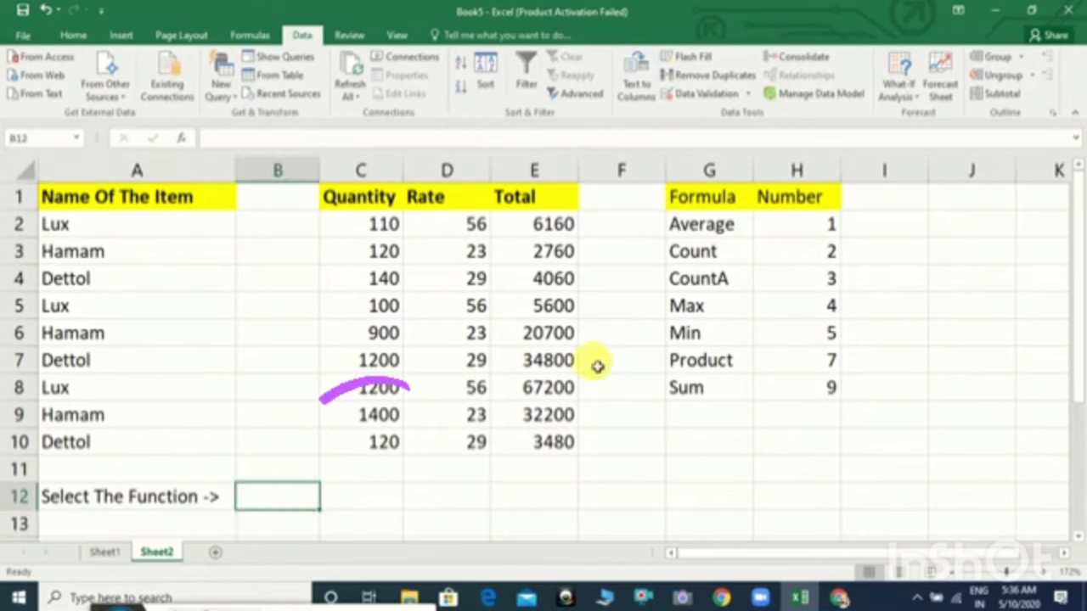
{"action": "type", "text": "=subto"}
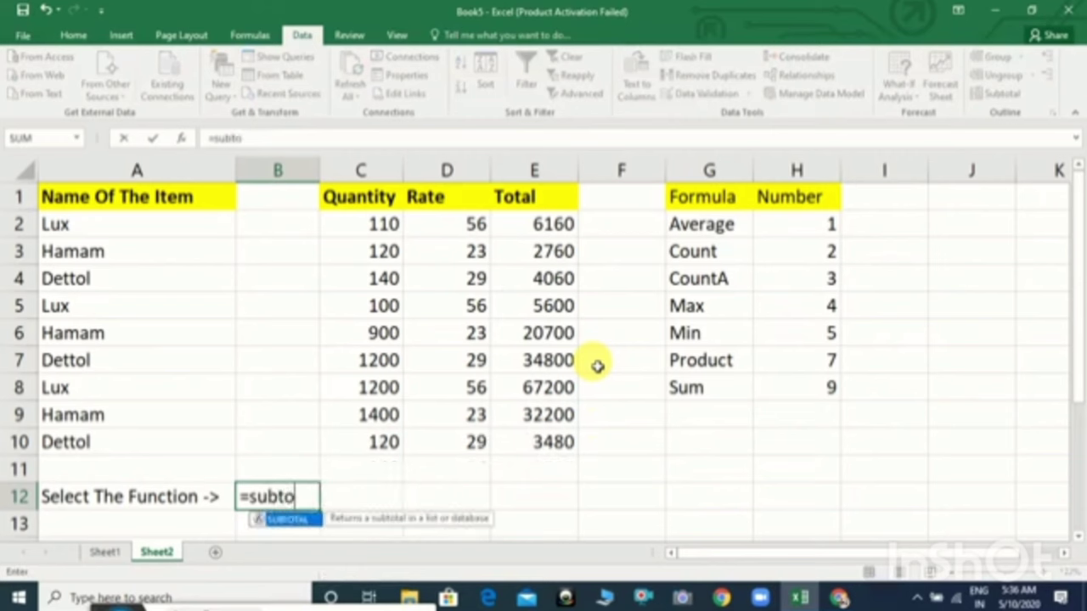
{"action": "type", "text": "tal("}
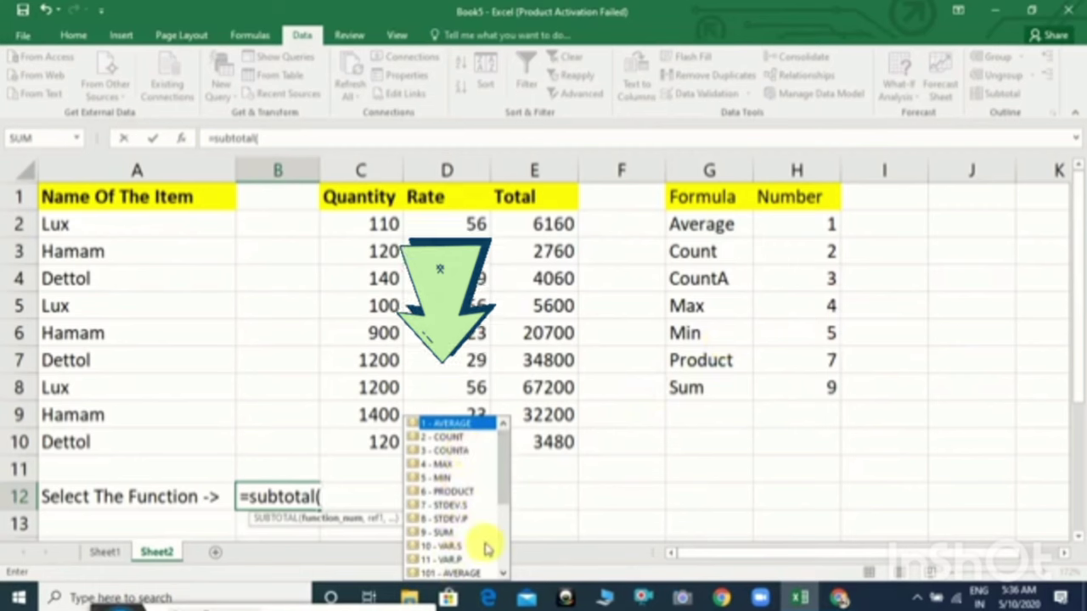
{"action": "left_click", "coordinate": [501, 574]}
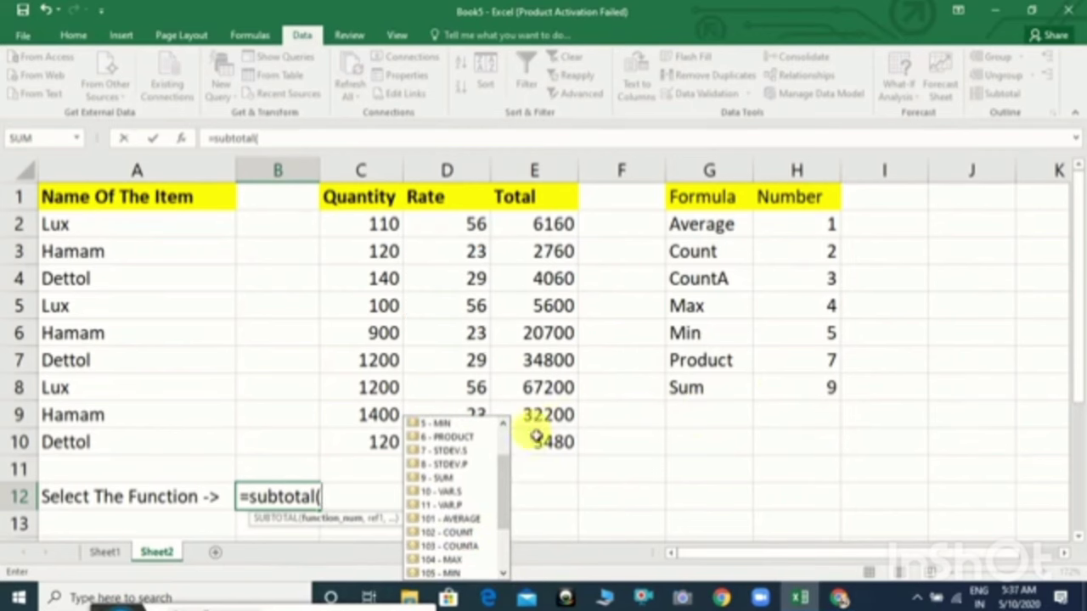
{"action": "left_click", "coordinate": [503, 423]}
{"action": "left_click", "coordinate": [502, 422]}
{"action": "left_click", "coordinate": [503, 422]}
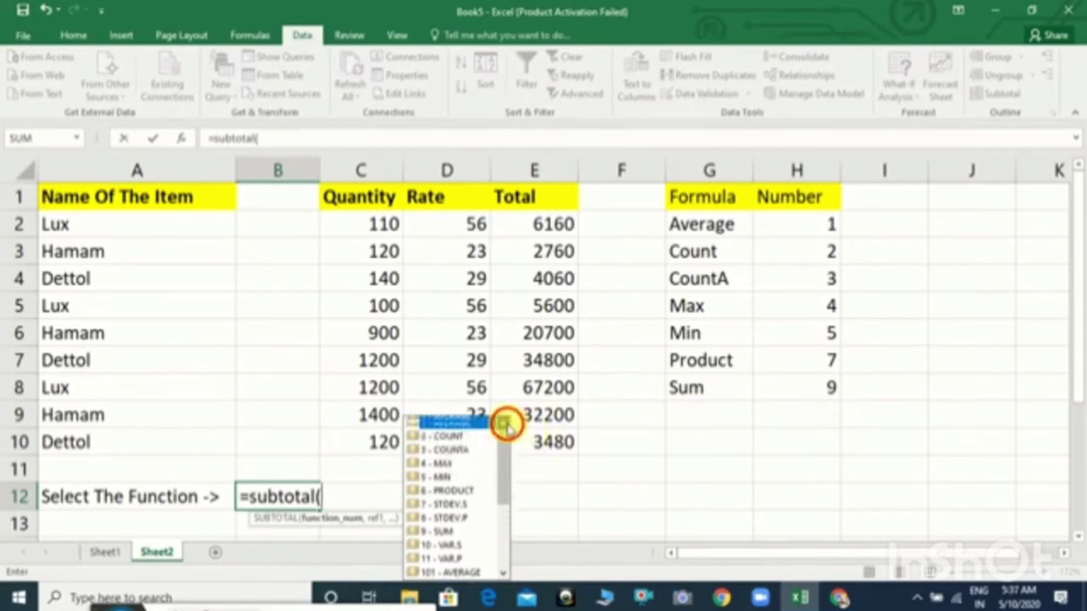
{"action": "left_click", "coordinate": [503, 422]}
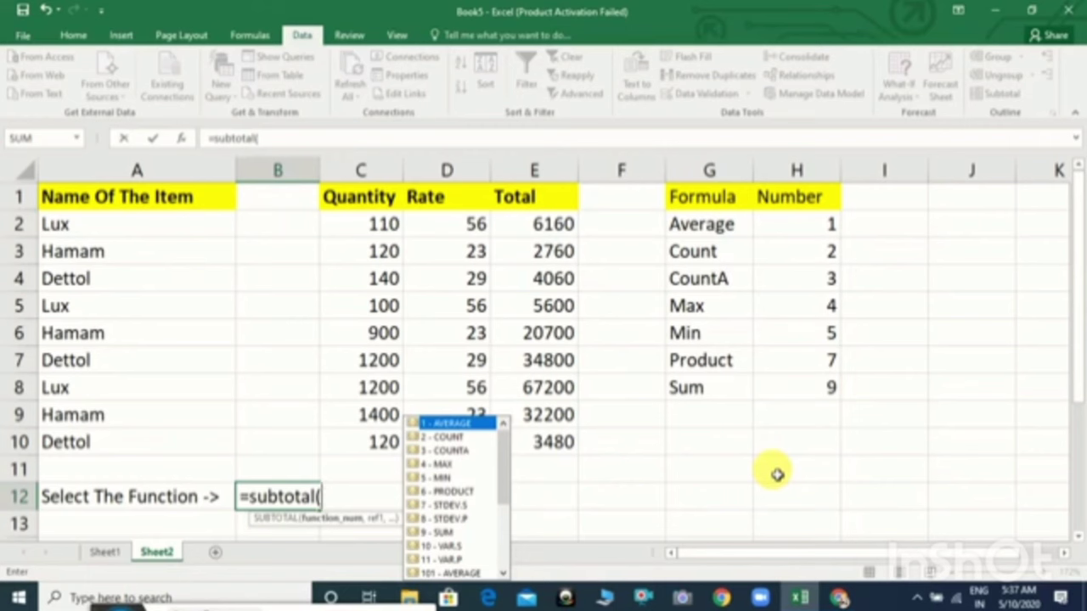
{"action": "key", "text": "BackSpace"}
{"action": "key", "text": "BackSpace"}
{"action": "key", "text": "BackSpace"}
{"action": "key", "text": "BackSpace"}
{"action": "key", "text": "BackSpace"}
{"action": "key", "text": "BackSpace"}
{"action": "key", "text": "BackSpace"}
{"action": "key", "text": "BackSpace"}
{"action": "key", "text": "BackSpace"}
{"action": "key", "text": "BackSpace"}
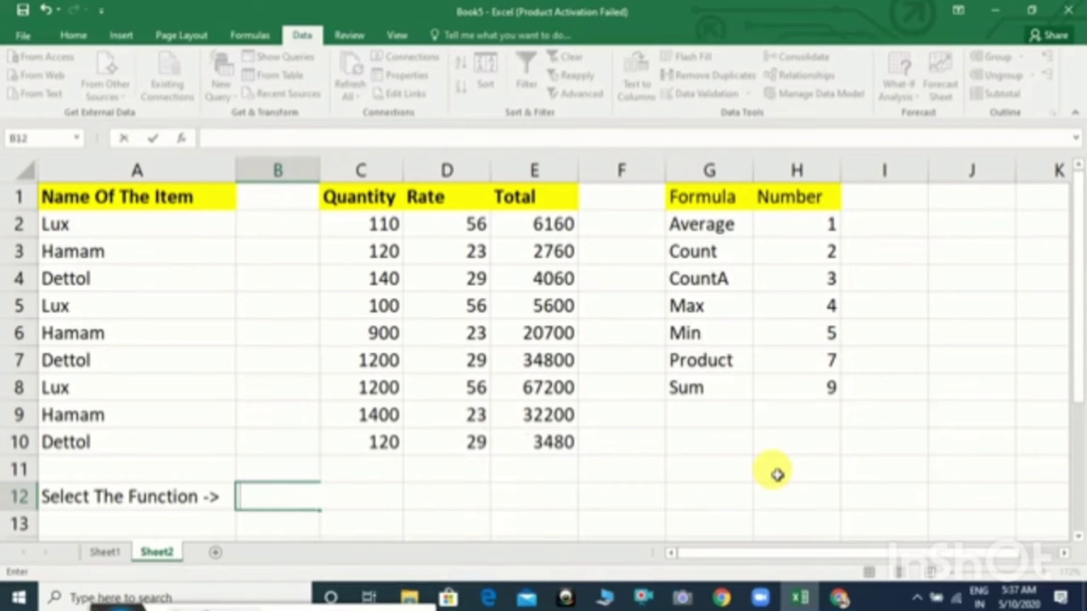
Abandon the B12 formula and select the function names starting from Average in column G.
{"action": "key", "text": "Escape"}
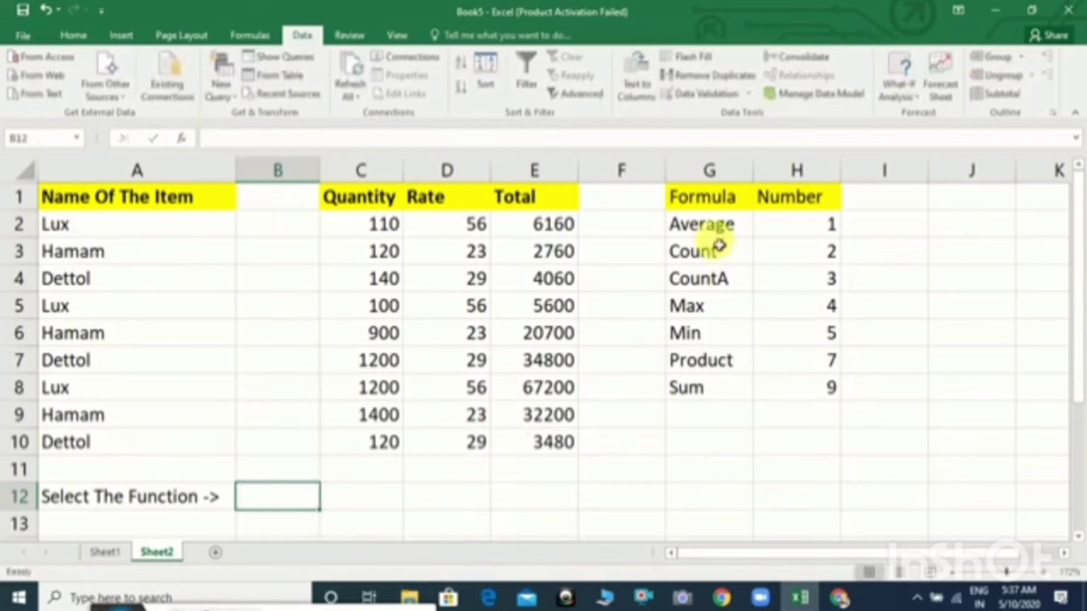
{"action": "left_click", "coordinate": [712, 231]}
{"action": "key", "text": "shift+Down"}
{"action": "key", "text": "shift+Down"}
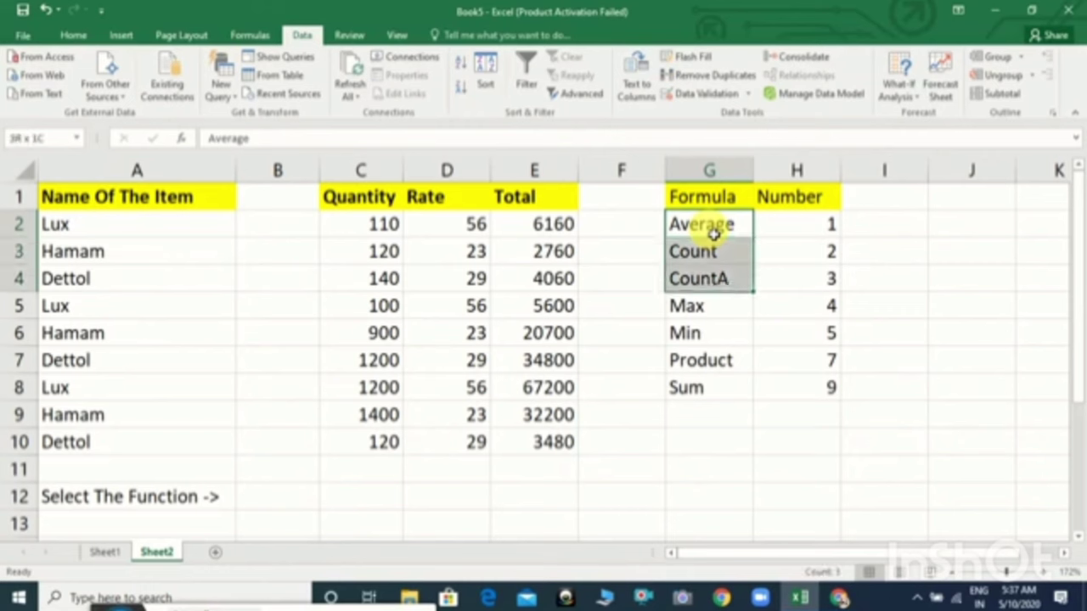
{"action": "key", "text": "shift+Down"}
{"action": "key", "text": "shift+Down"}
{"action": "key", "text": "shift+Down"}
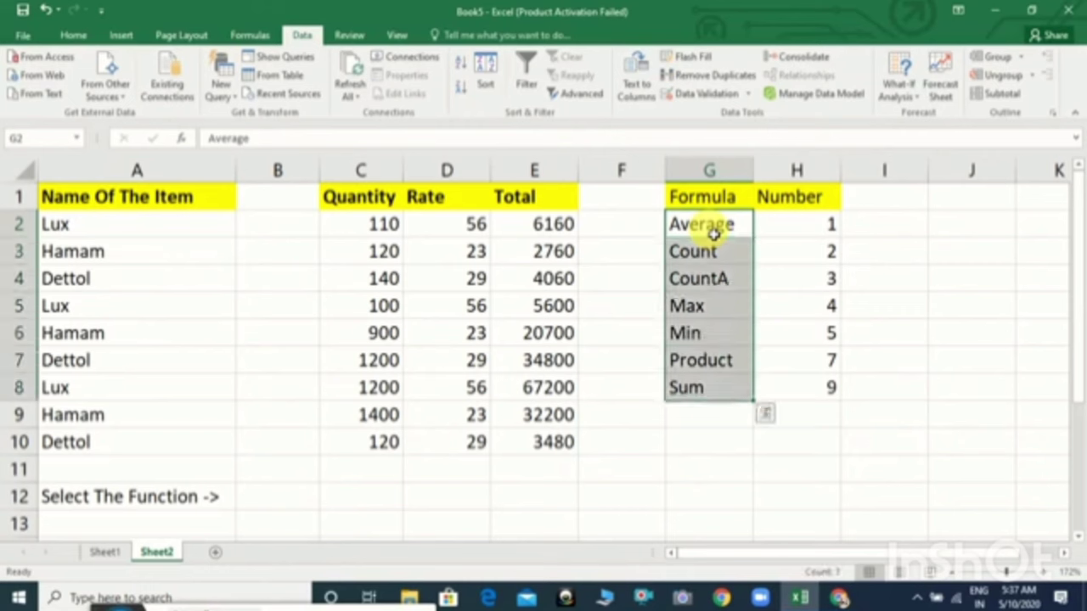
Give B12 a data validation list sourced from =$G$2:$G$8.
{"action": "left_click", "coordinate": [287, 510]}
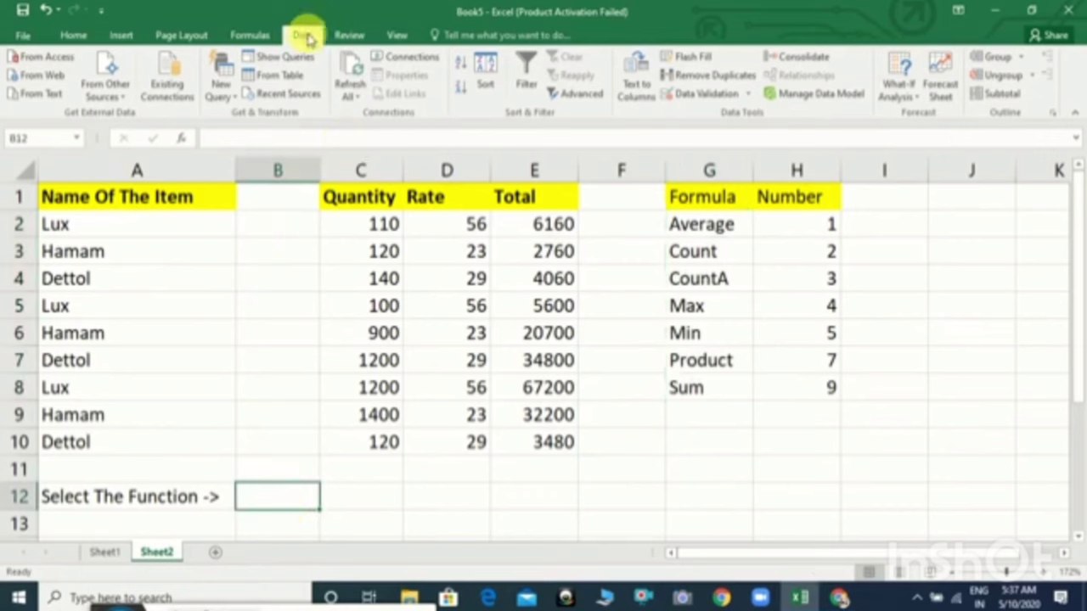
{"action": "left_click", "coordinate": [748, 94]}
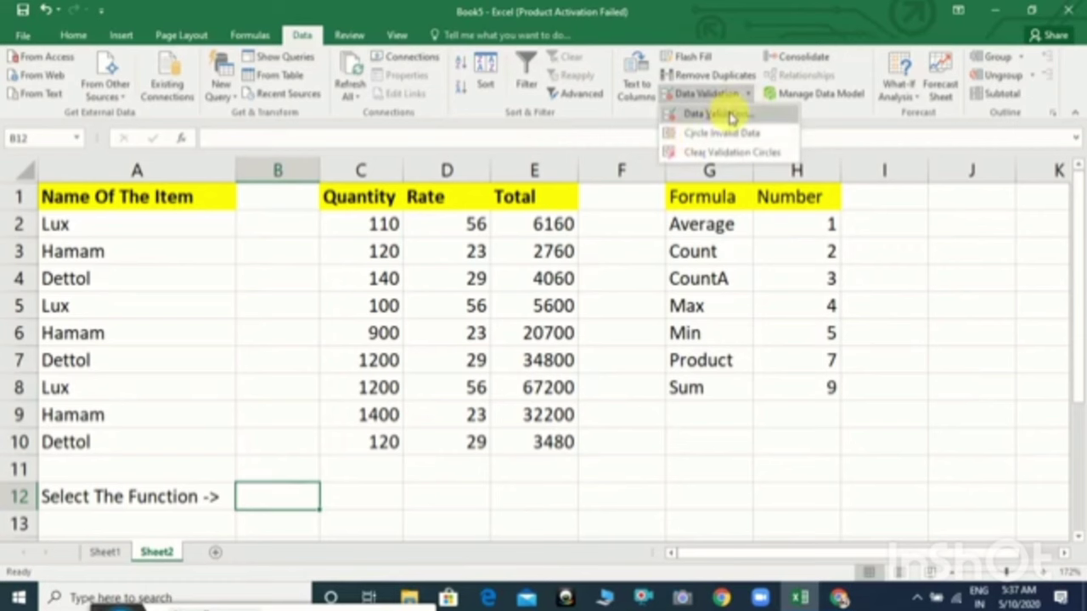
{"action": "left_click", "coordinate": [732, 116]}
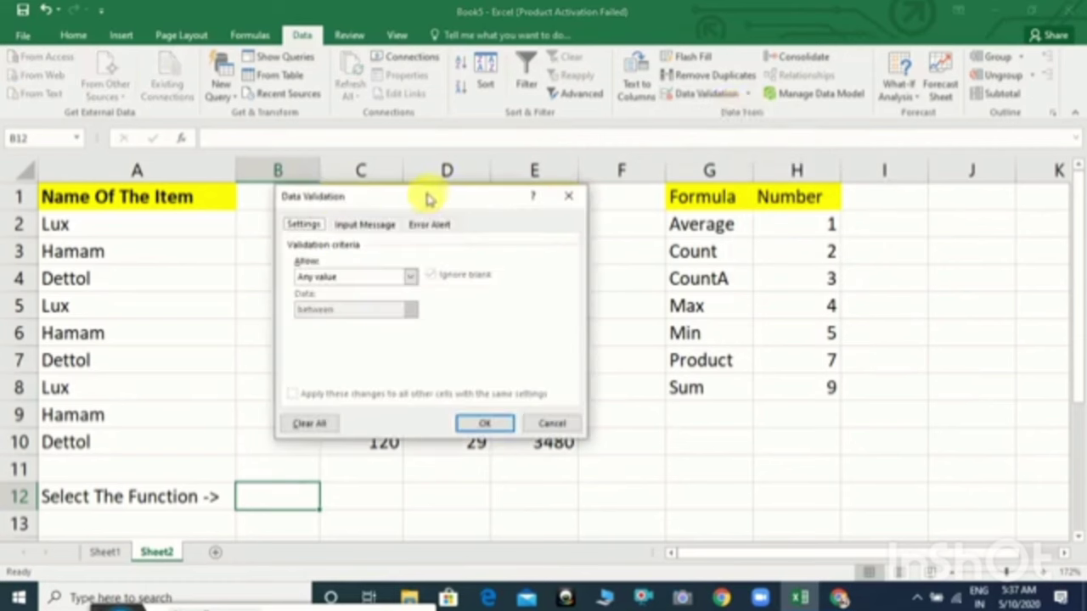
{"action": "left_click", "coordinate": [411, 276]}
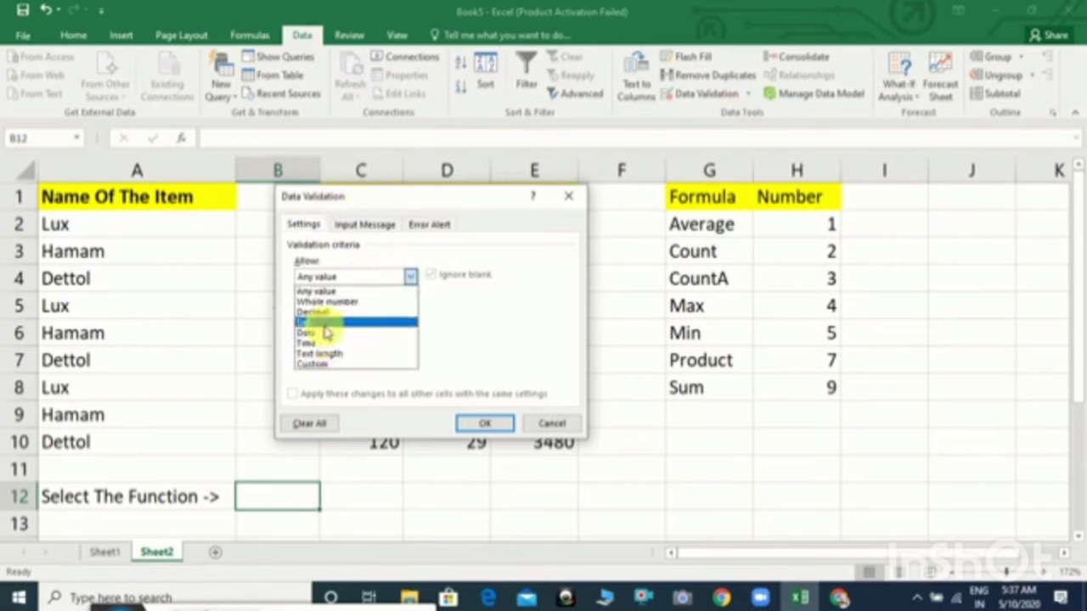
{"action": "left_click", "coordinate": [327, 322]}
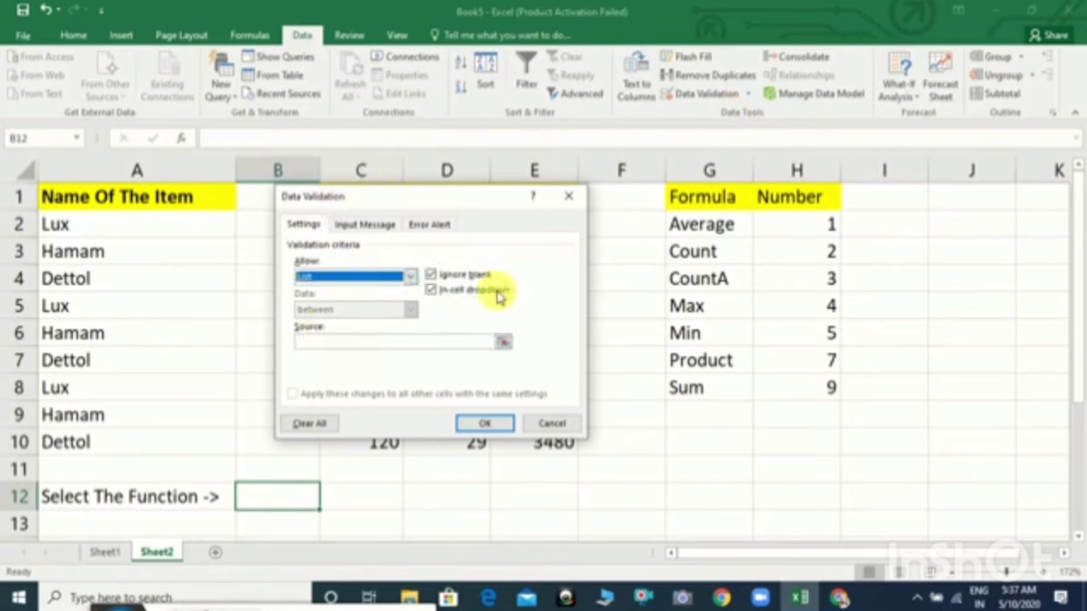
{"action": "left_click", "coordinate": [323, 342]}
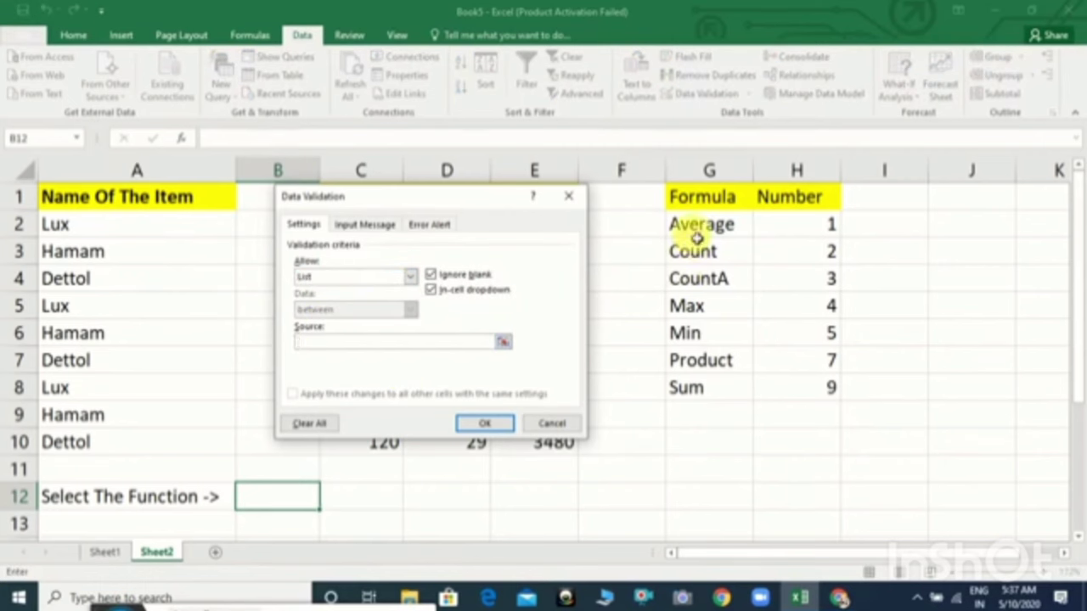
{"action": "left_click_drag", "start_coordinate": [703, 227], "coordinate": [698, 347]}
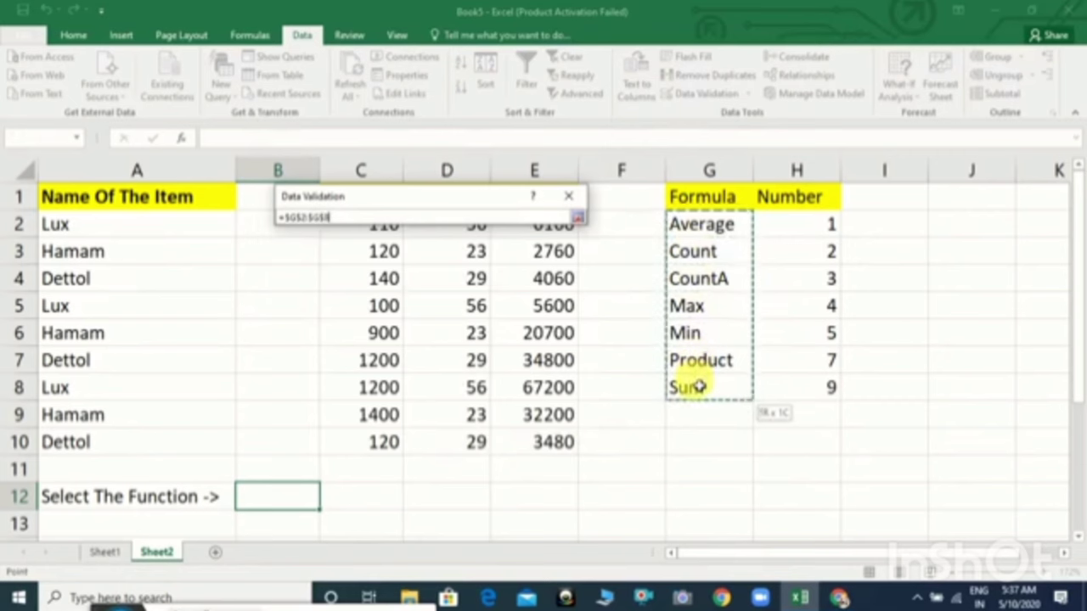
{"action": "left_click_drag", "start_coordinate": [698, 347], "coordinate": [698, 387]}
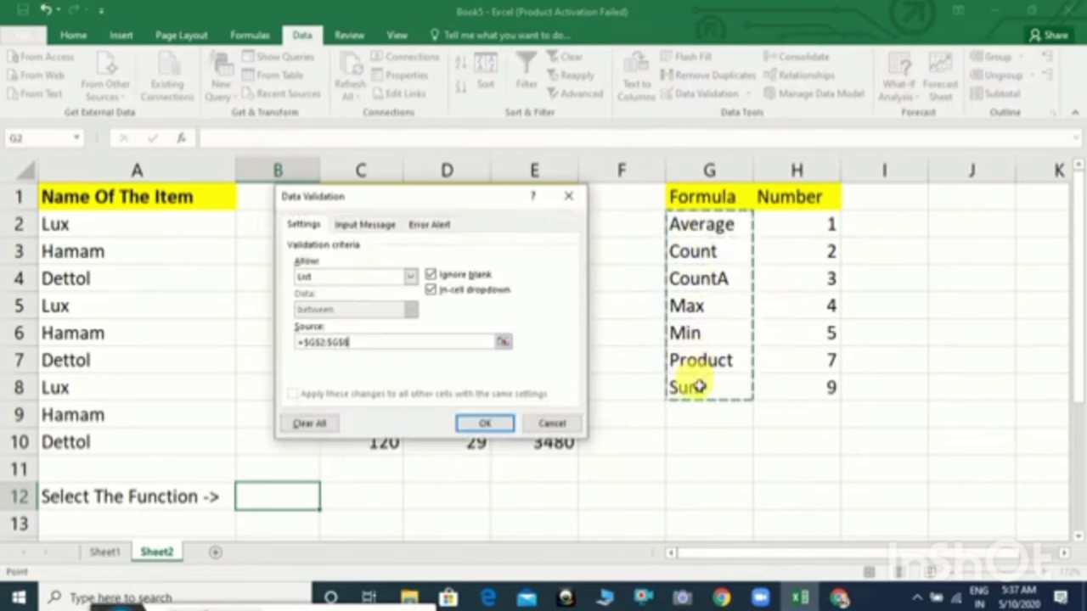
{"action": "left_click", "coordinate": [483, 427]}
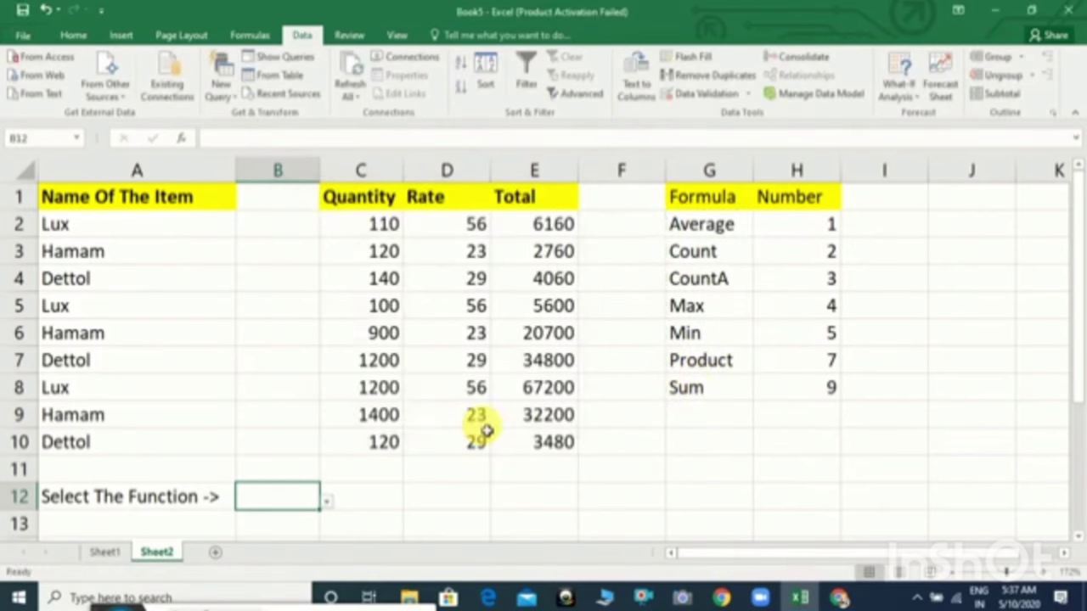
{"action": "left_click", "coordinate": [327, 503]}
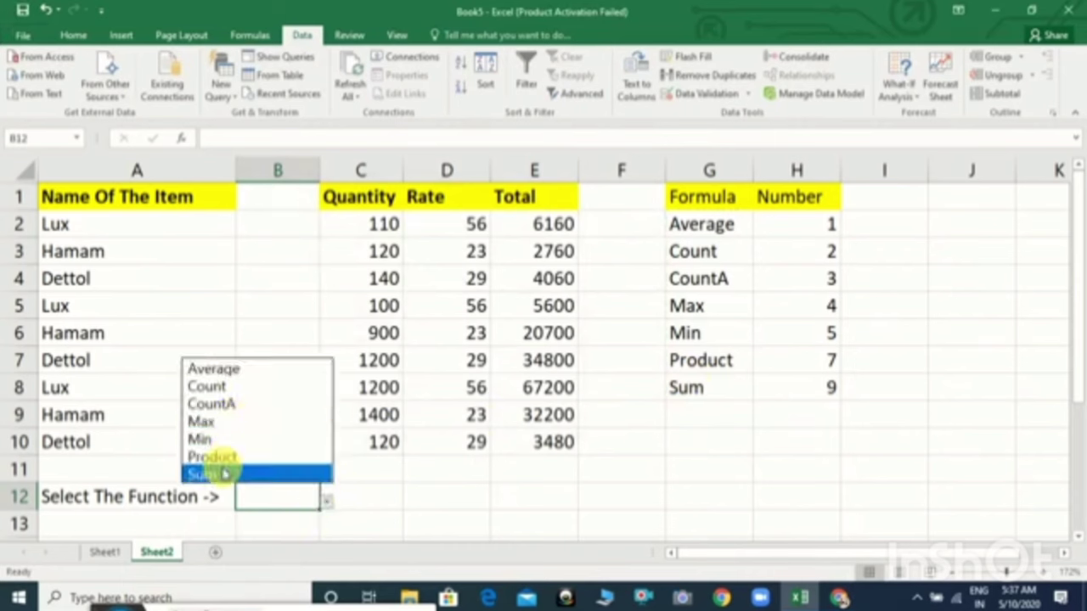
{"action": "left_click", "coordinate": [227, 476]}
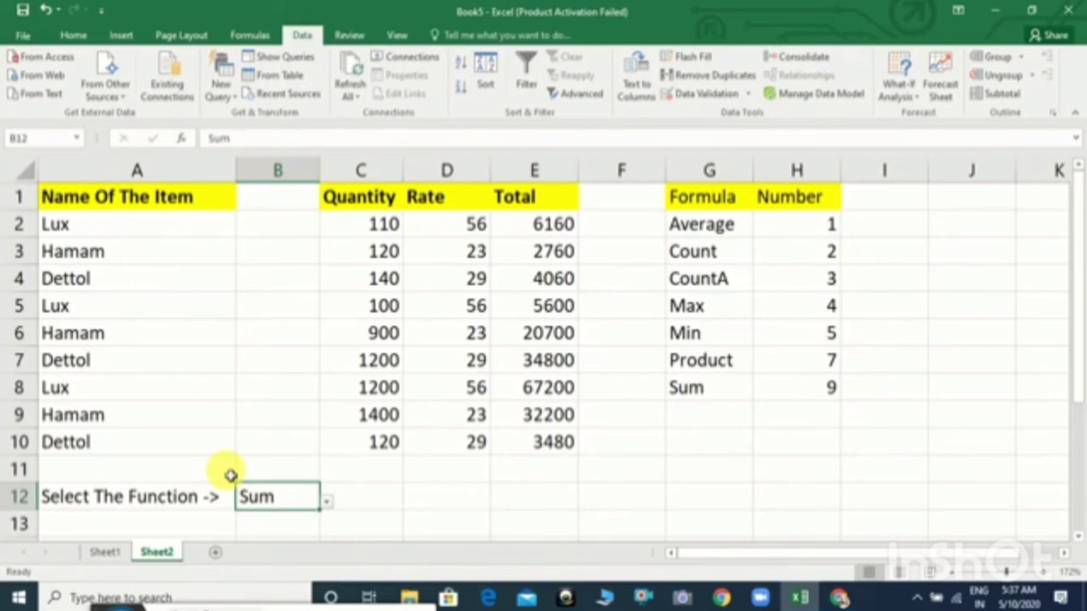
{"action": "left_click", "coordinate": [372, 510]}
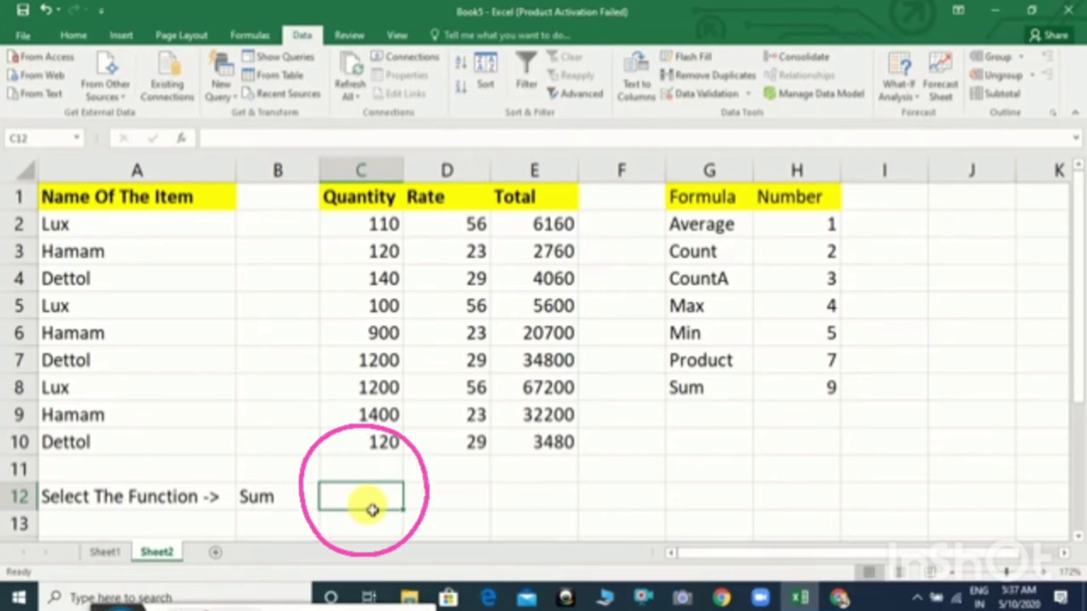
Start a VLOOKUP formula in C12, correcting the mistyped =vllokup.
{"action": "type", "text": "="}
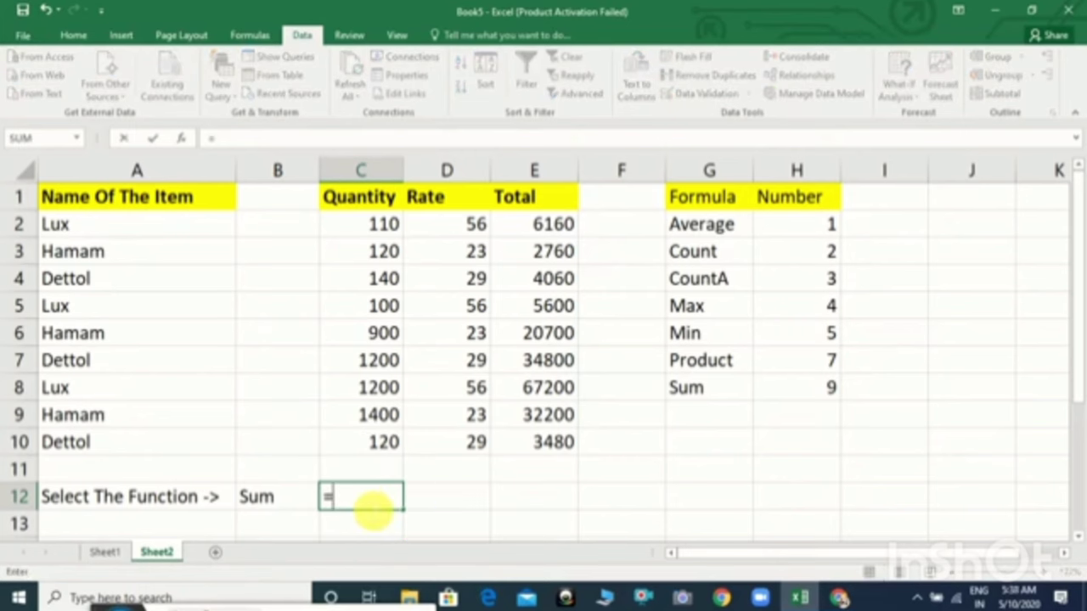
{"action": "type", "text": "vllokup("}
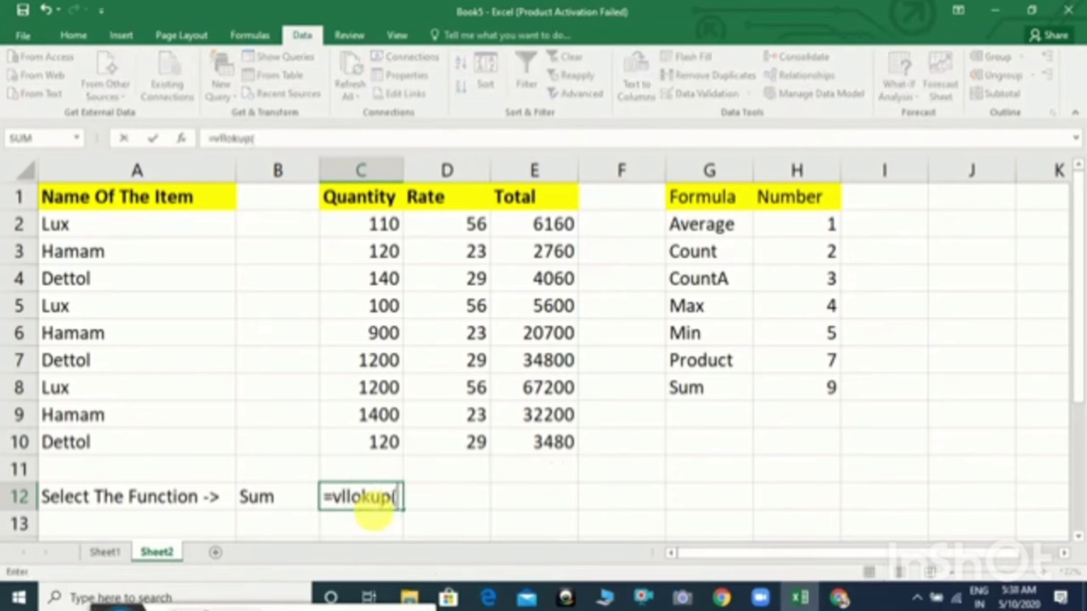
{"action": "key", "text": "BackSpace"}
{"action": "key", "text": "BackSpace"}
{"action": "key", "text": "BackSpace"}
{"action": "key", "text": "BackSpace"}
{"action": "key", "text": "BackSpace"}
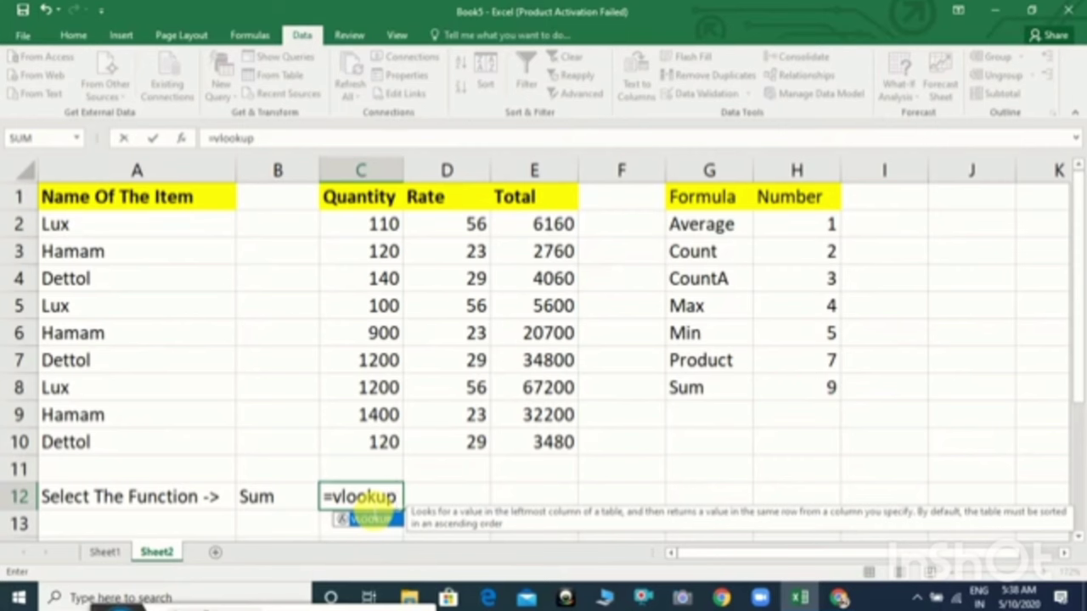
{"action": "double_click", "coordinate": [370, 516]}
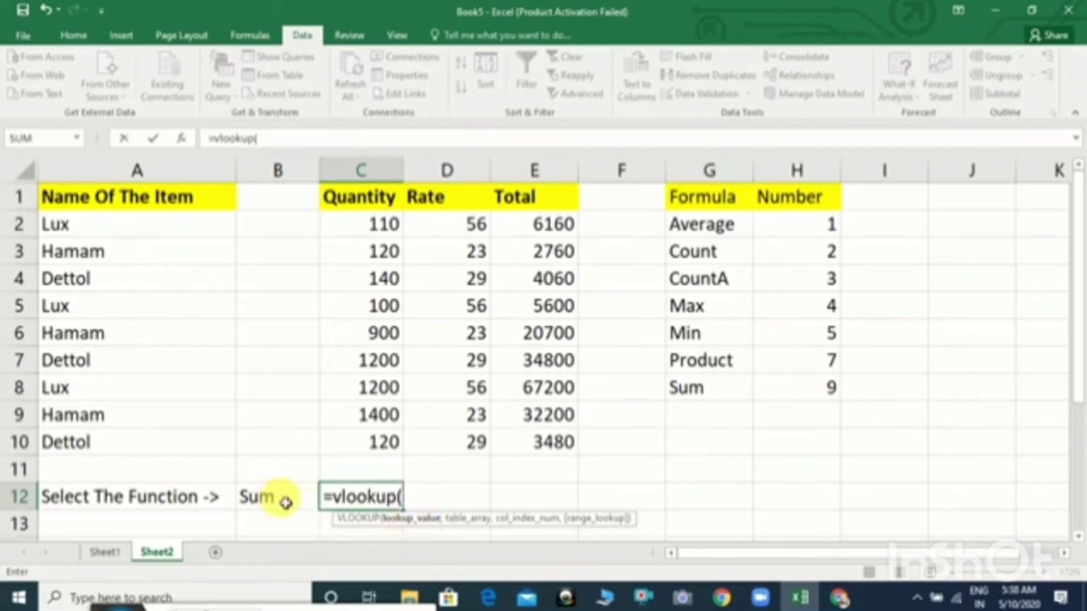
Complete C12 as =VLOOKUP(B12,G2:H8,2,FALSE), returning 9 for Sum.
{"action": "left_click", "coordinate": [285, 499]}
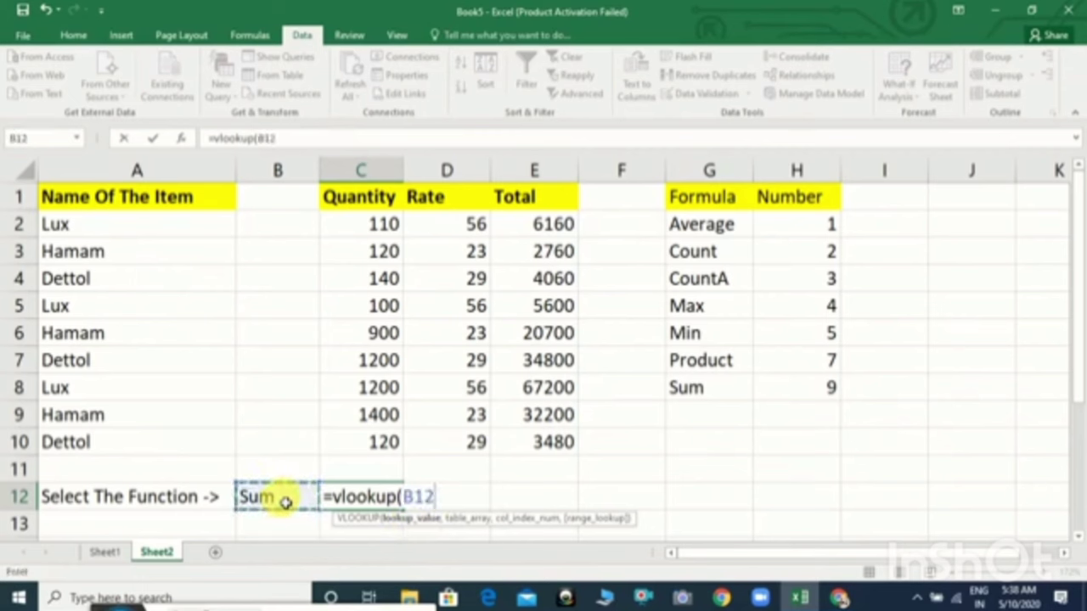
{"action": "type", "text": ","}
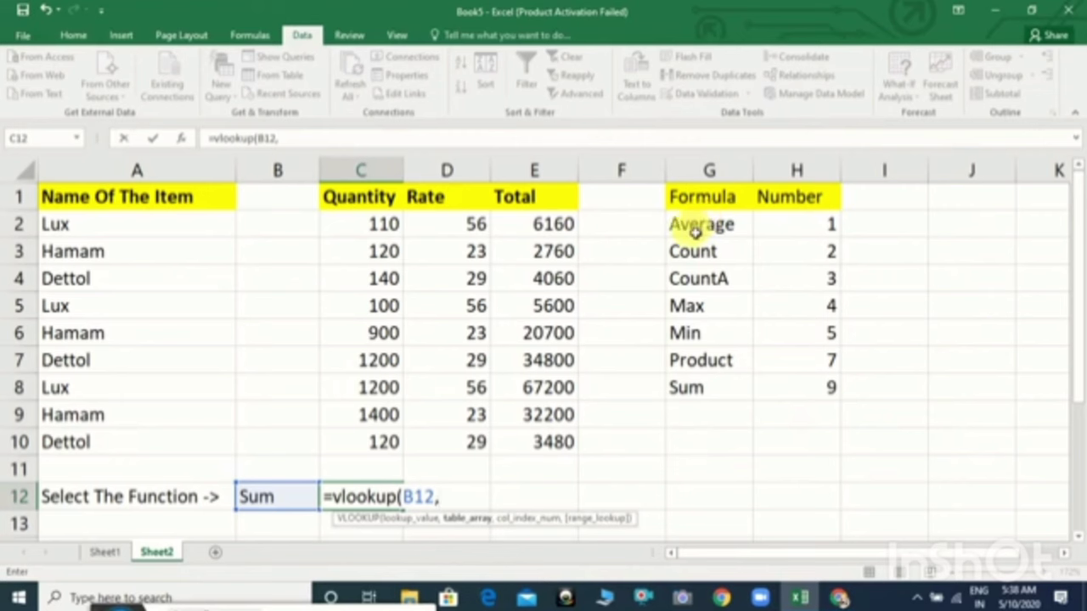
{"action": "left_click_drag", "start_coordinate": [694, 231], "coordinate": [786, 392]}
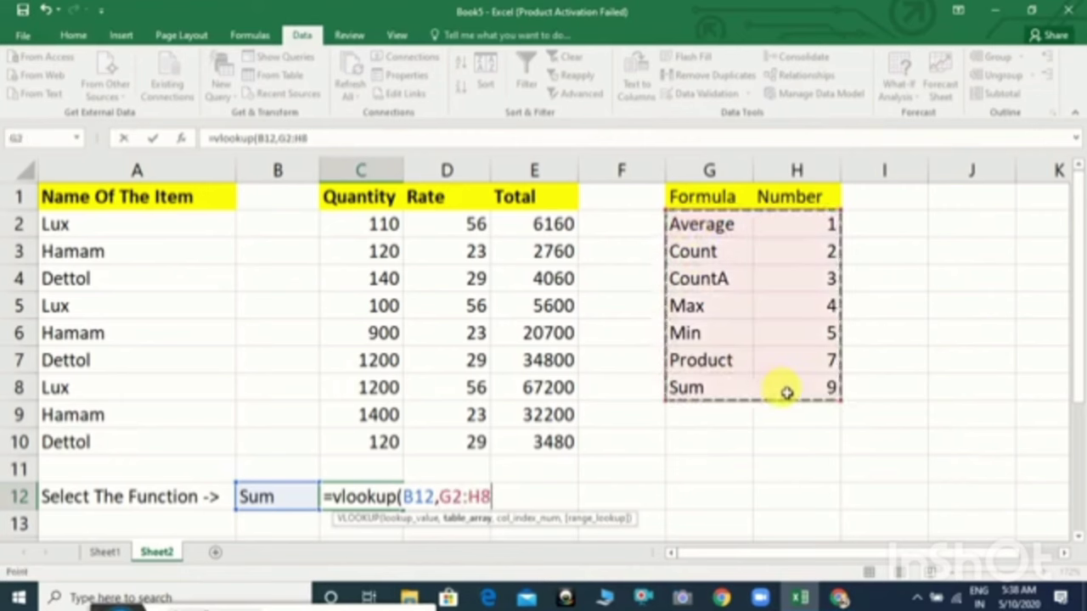
{"action": "type", "text": ",2"}
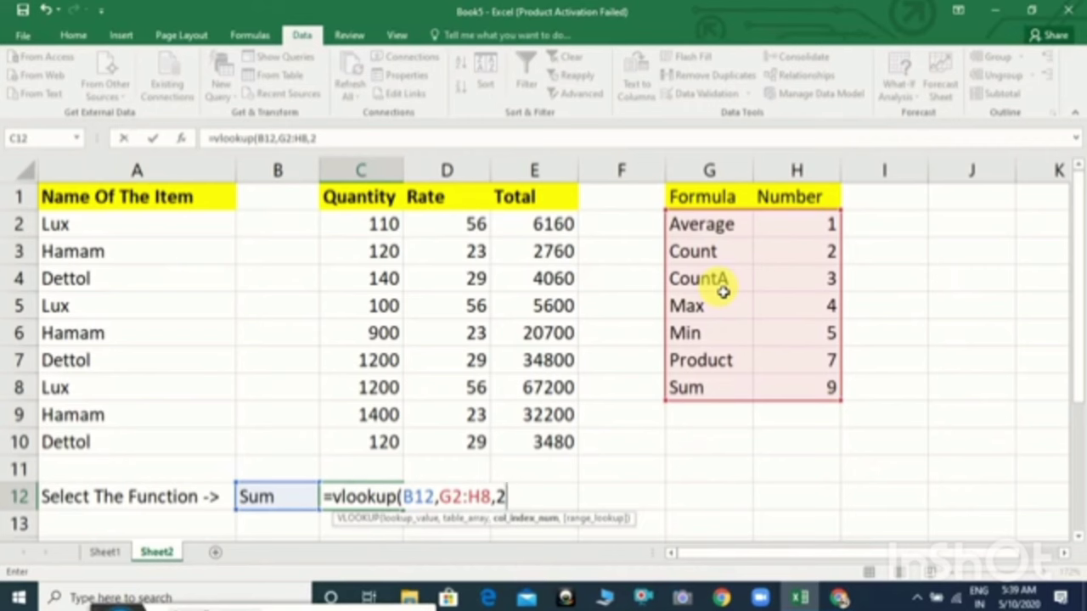
{"action": "type", "text": ",fa"}
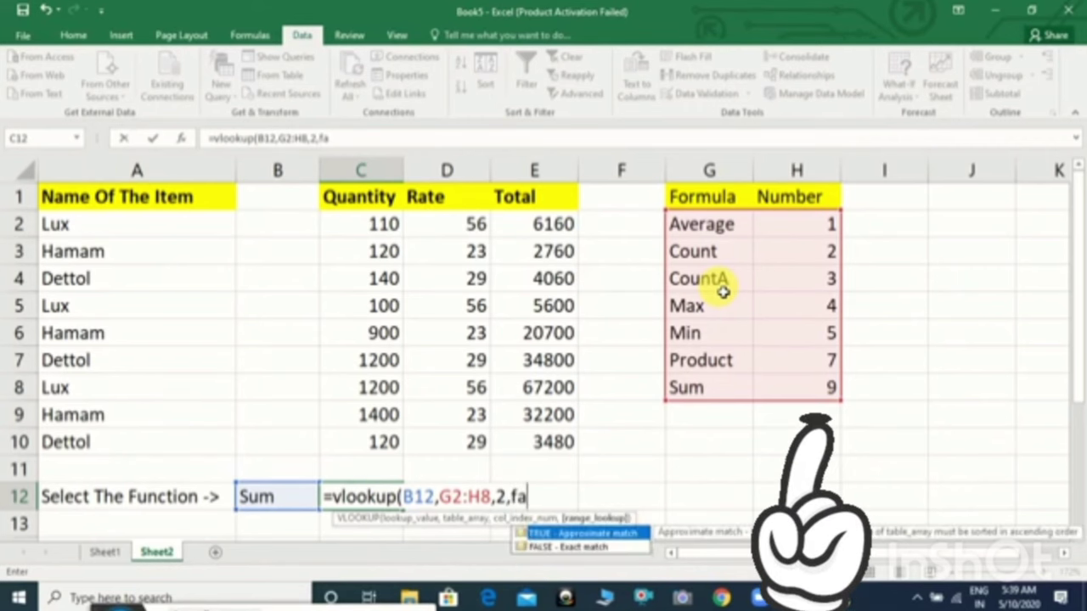
{"action": "type", "text": "lse)"}
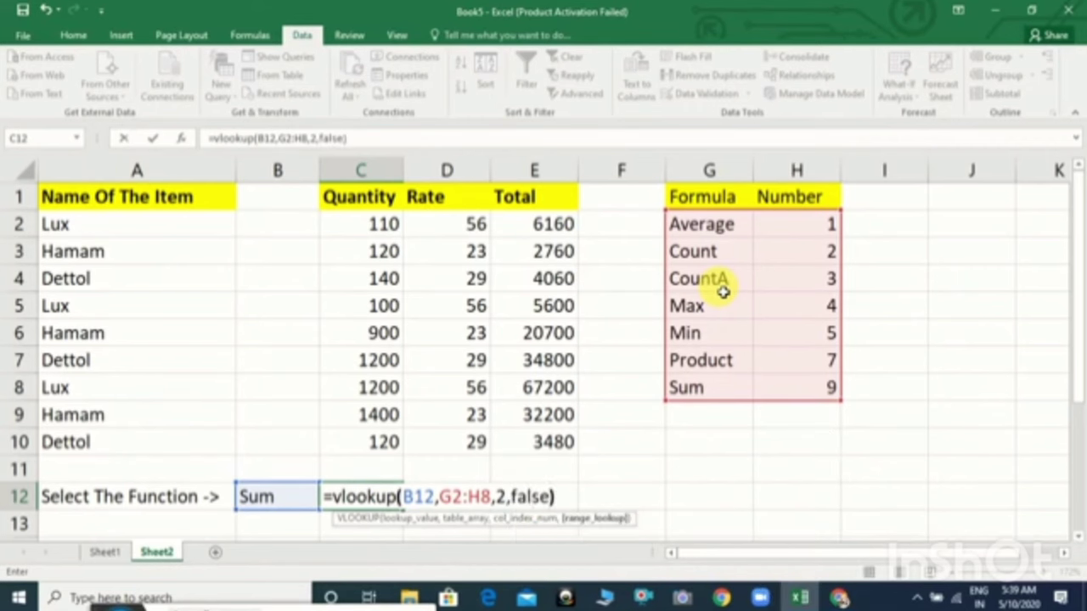
{"action": "key", "text": "Return"}
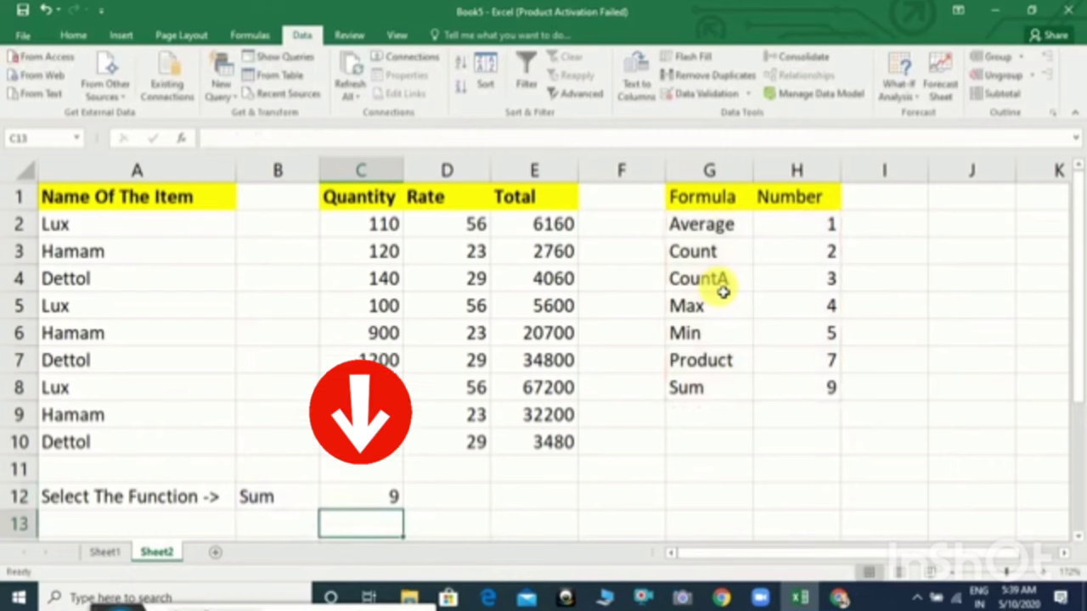
{"action": "key", "text": "Up"}
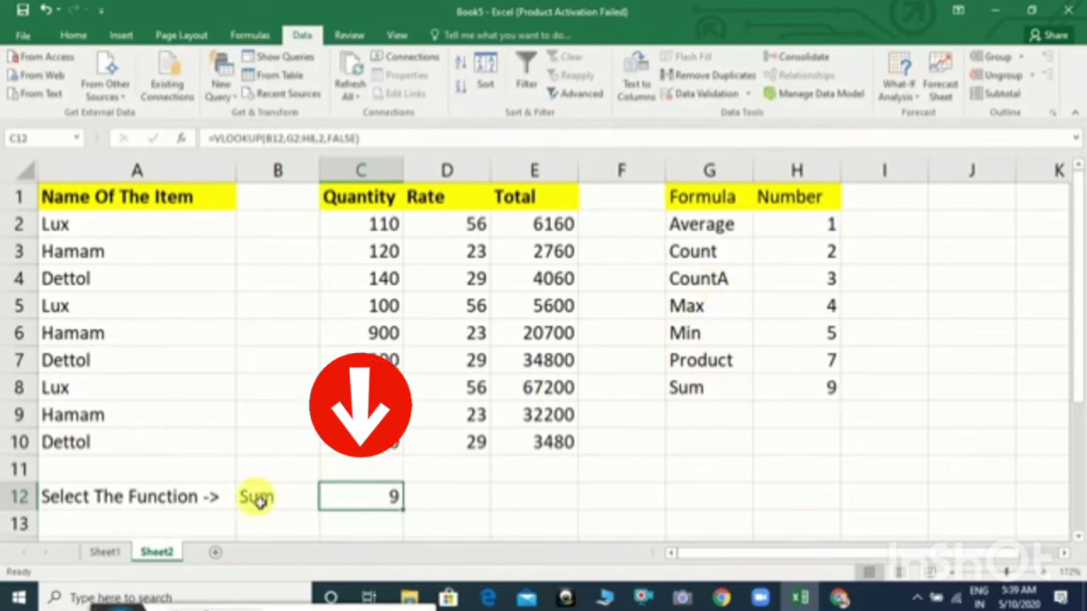
Switch B12 to Average and then Max, confirming C12 returns function number 4.
{"action": "left_click", "coordinate": [282, 500]}
{"action": "left_click", "coordinate": [326, 503]}
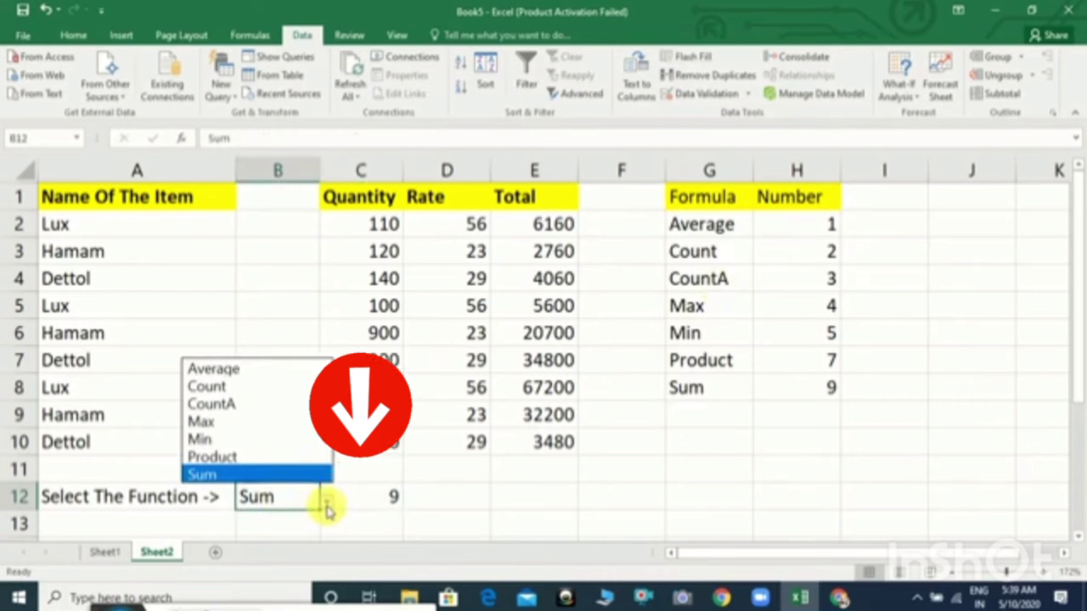
{"action": "left_click", "coordinate": [210, 368]}
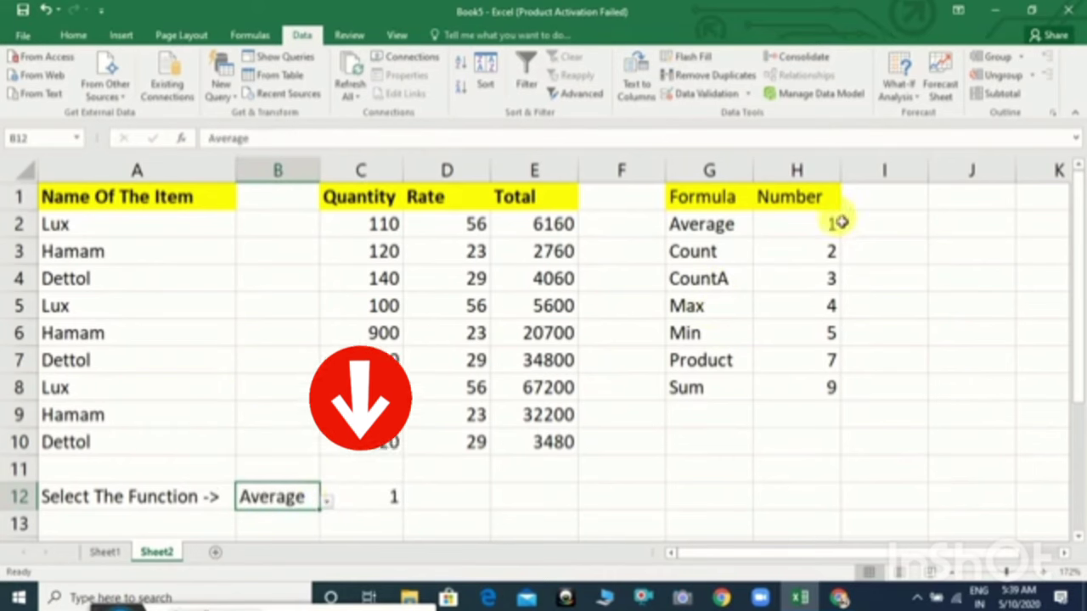
{"action": "left_click", "coordinate": [327, 502]}
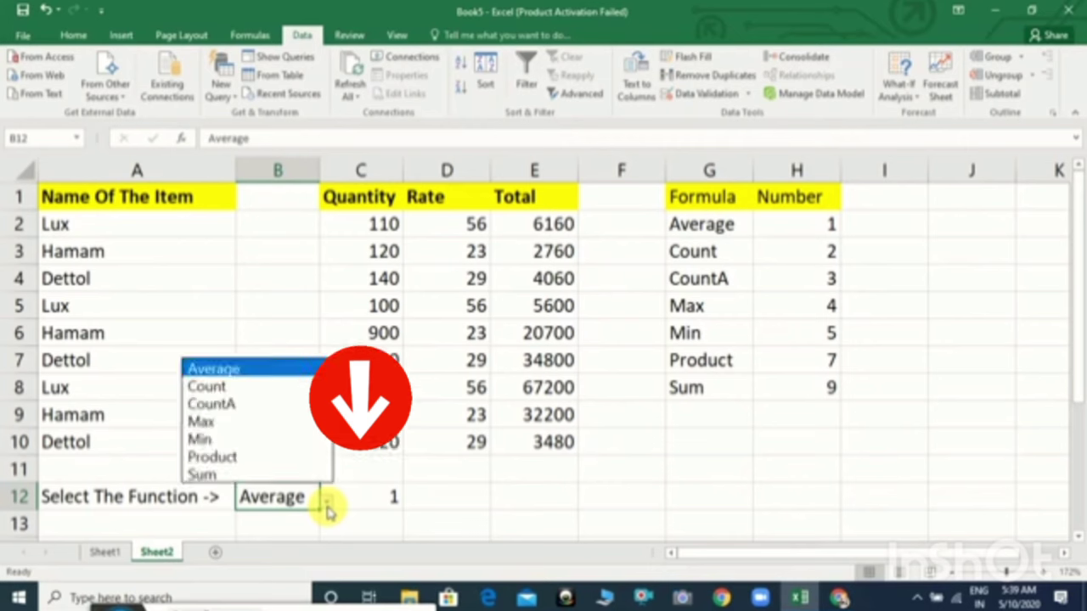
{"action": "left_click", "coordinate": [204, 421]}
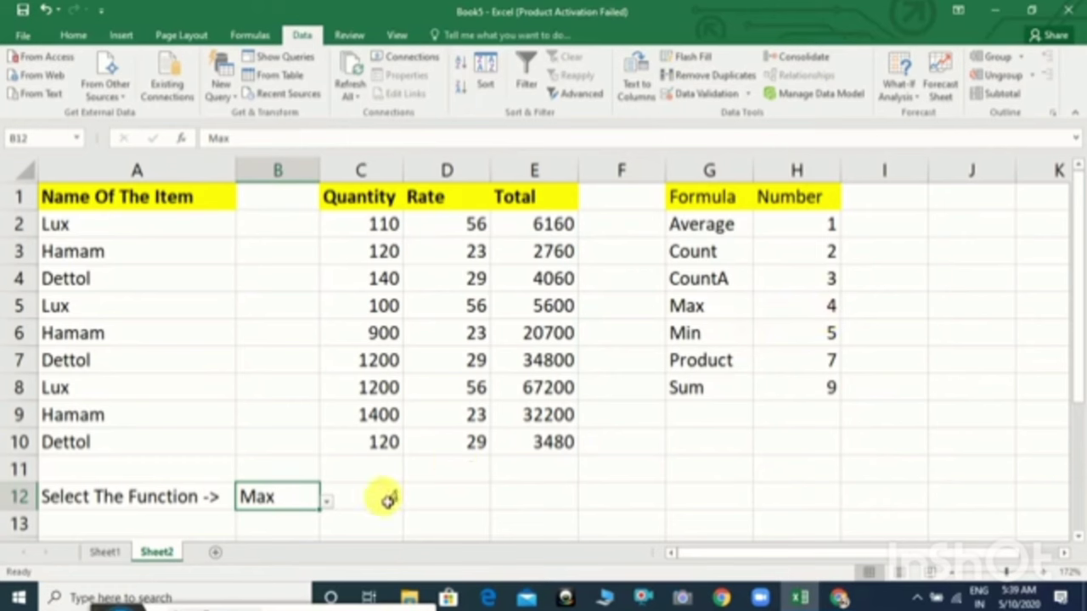
{"action": "left_click", "coordinate": [386, 505]}
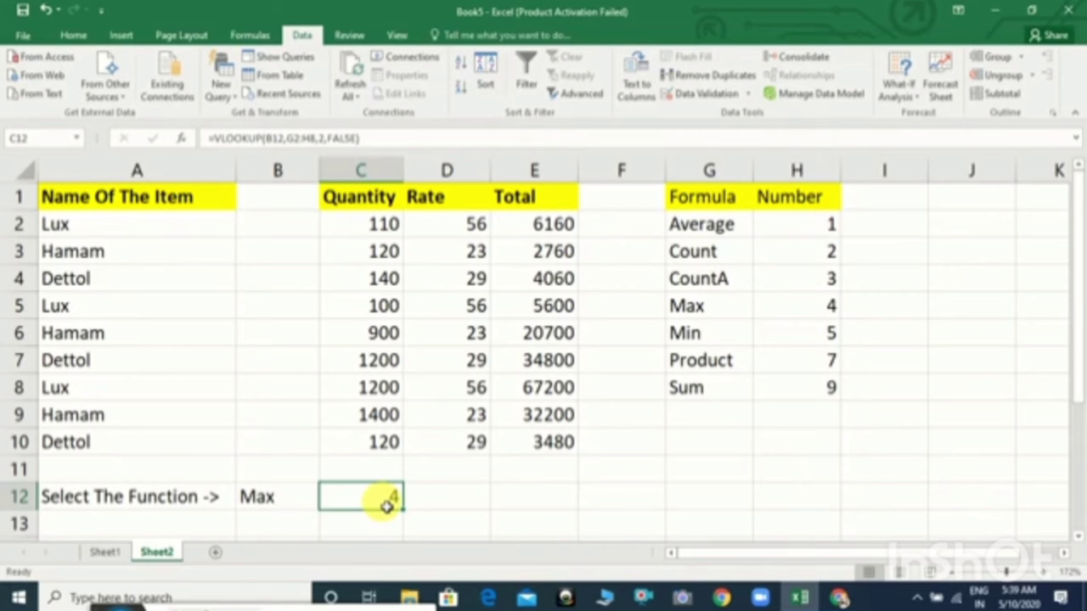
Wrap C12 as =SUBTOTAL(VLOOKUP(B12,G2:H8,2,FALSE),C2:C10), showing max quantity 1400.
{"action": "double_click", "coordinate": [387, 506]}
{"action": "key", "text": "Left"}
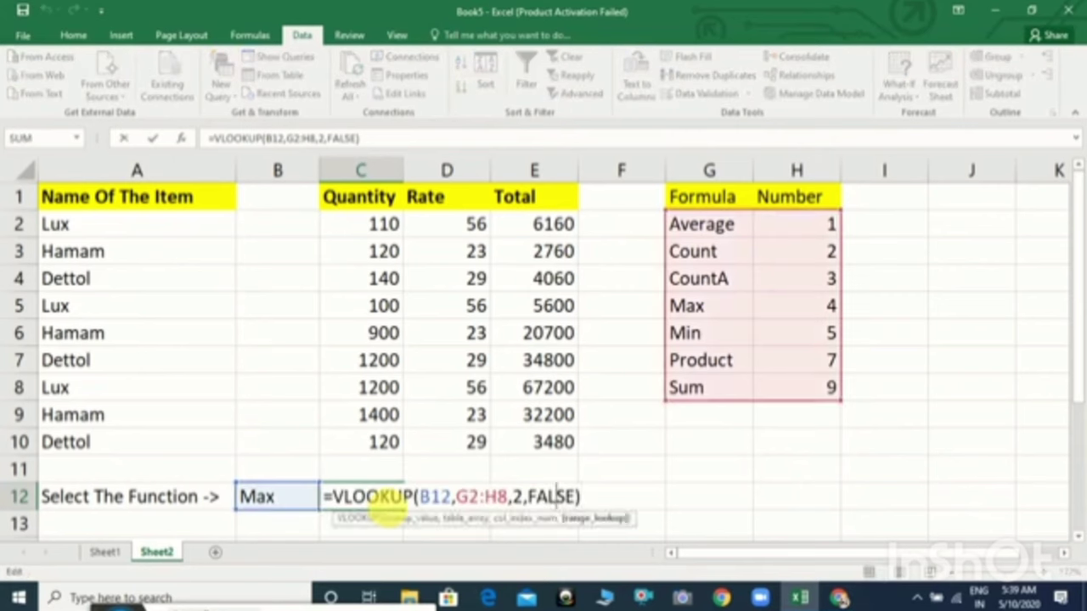
{"action": "key", "text": "Left"}
{"action": "key", "text": "Left"}
{"action": "key", "text": "Left"}
{"action": "key", "text": "Left"}
{"action": "key", "text": "Left"}
{"action": "key", "text": "Left"}
{"action": "key", "text": "Left"}
{"action": "key", "text": "Left"}
{"action": "key", "text": "Left"}
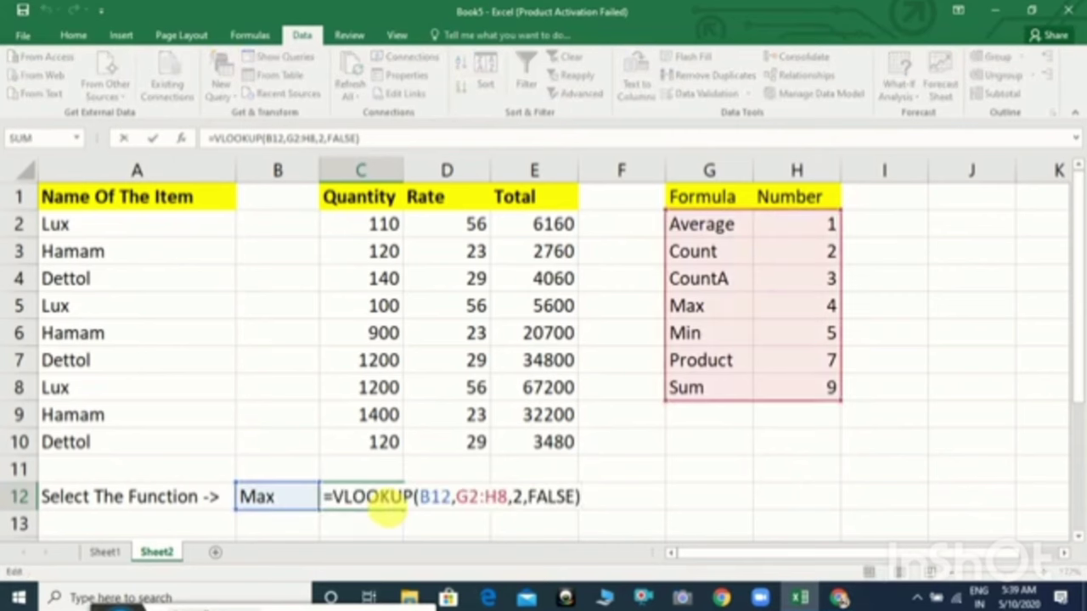
{"action": "type", "text": "subtota"}
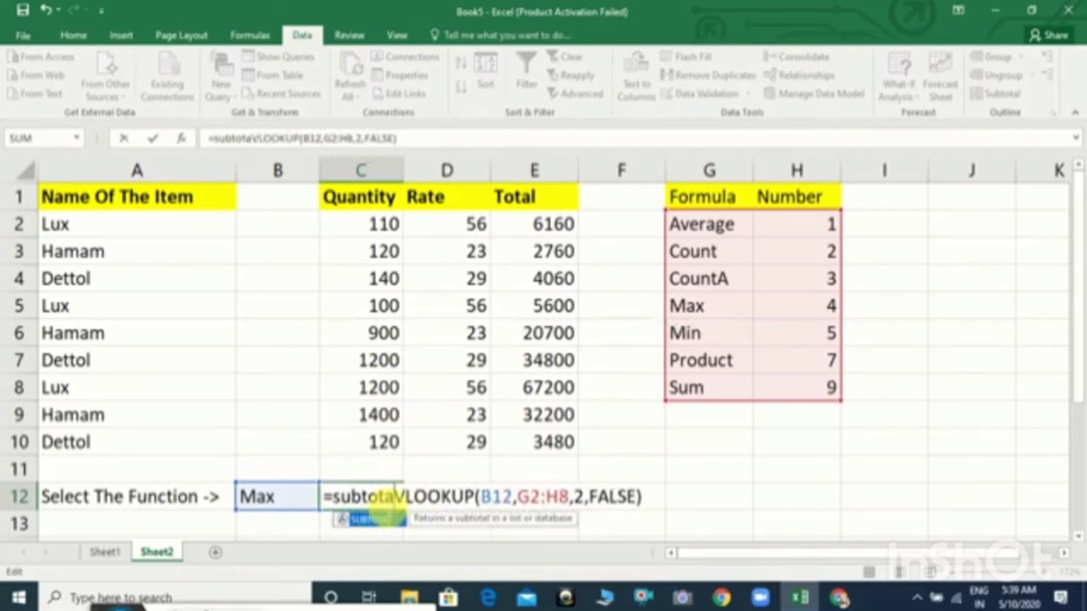
{"action": "type", "text": "l("}
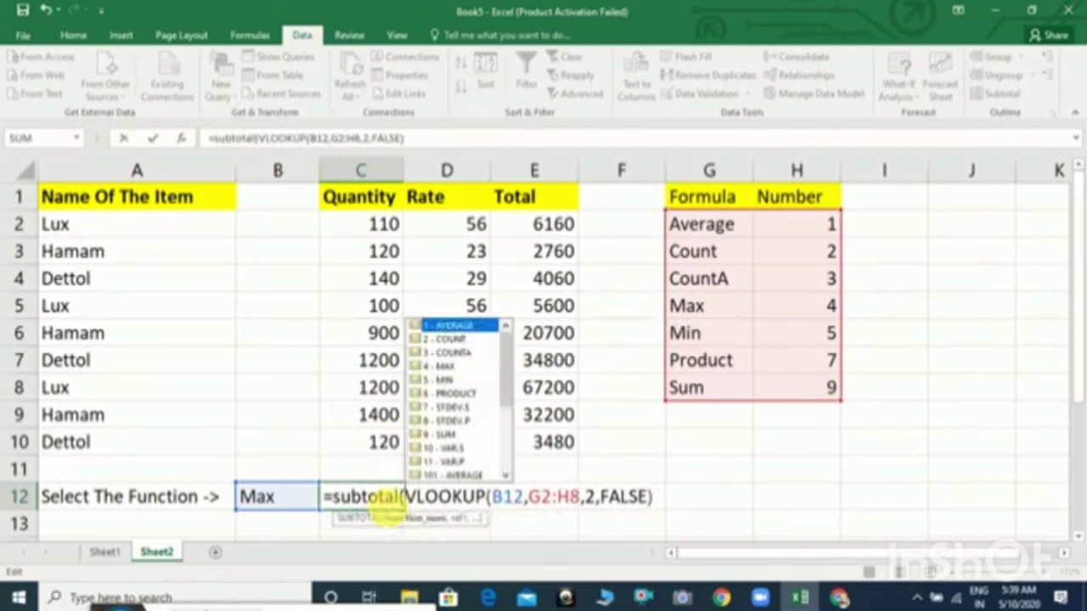
{"action": "key", "text": "Right"}
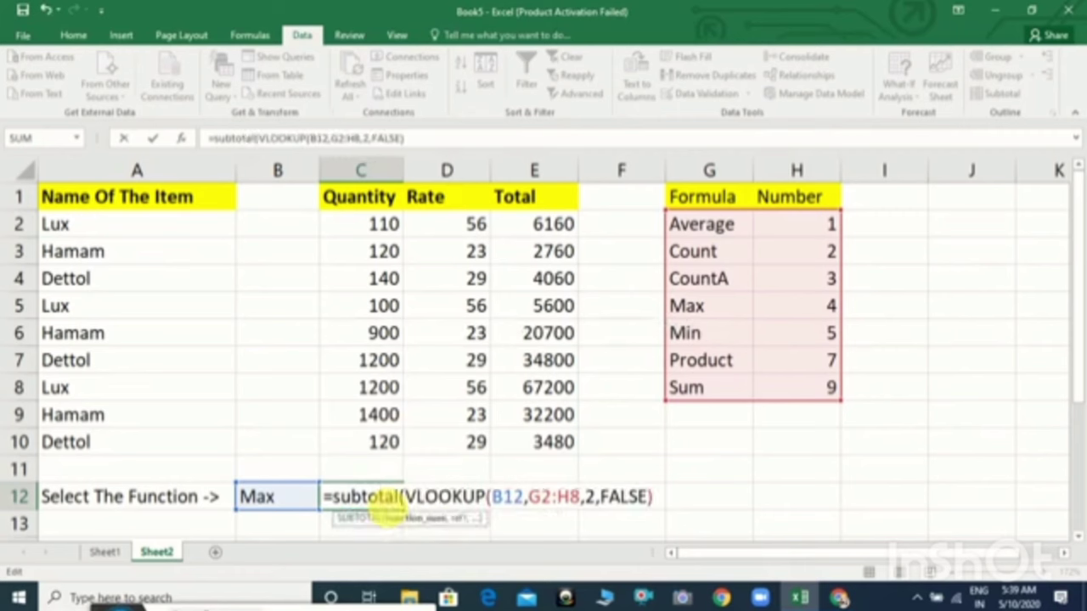
{"action": "key", "text": "Right"}
{"action": "key", "text": "Right"}
{"action": "key", "text": "Right"}
{"action": "key", "text": "Right"}
{"action": "key", "text": "Right"}
{"action": "key", "text": "Right"}
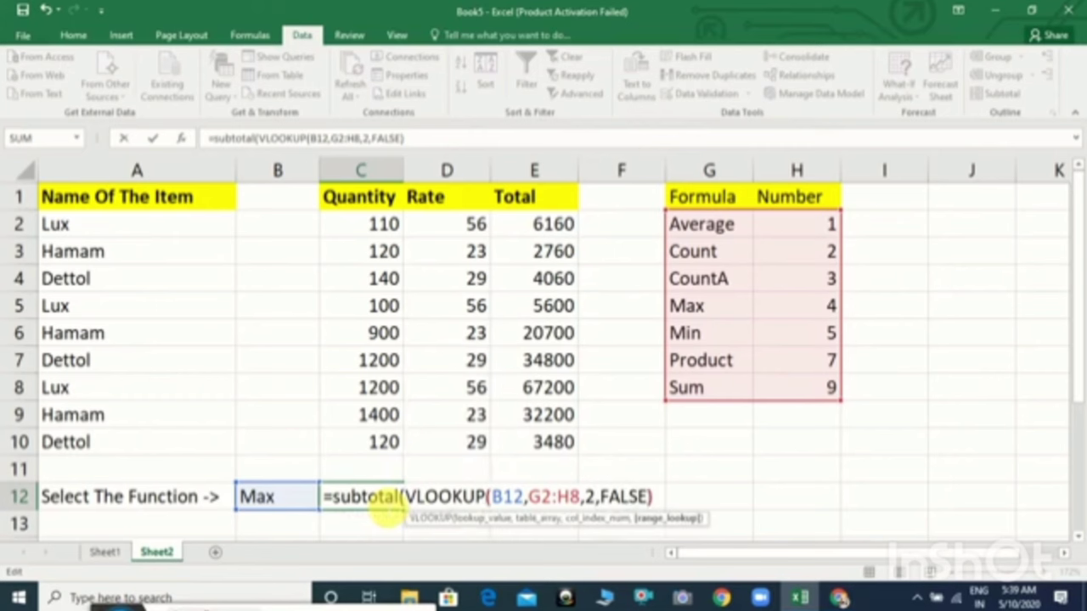
{"action": "type", "text": ","}
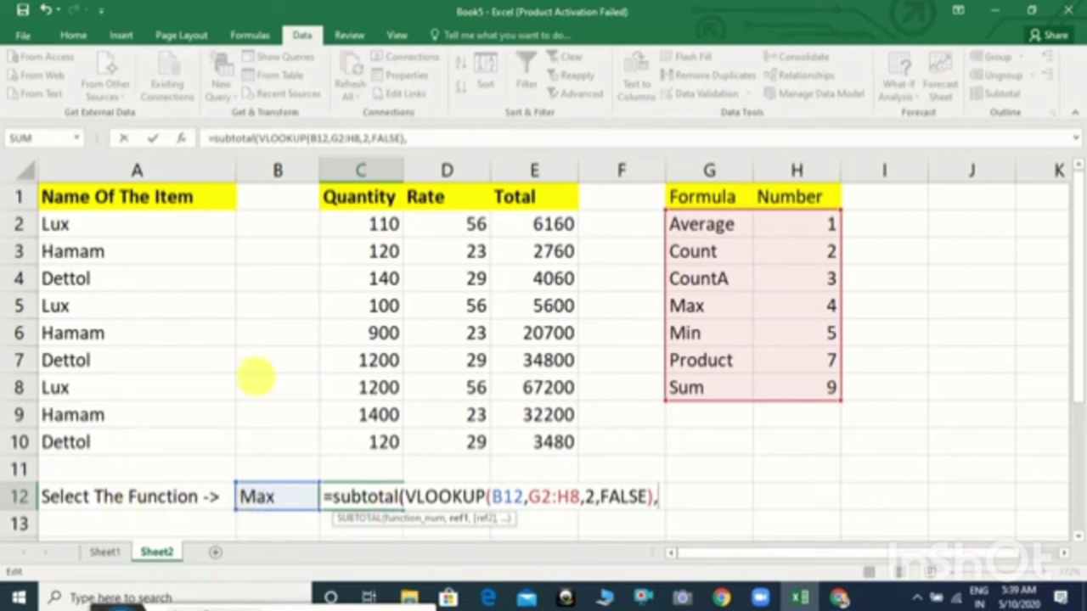
{"action": "left_click_drag", "start_coordinate": [362, 229], "coordinate": [355, 438]}
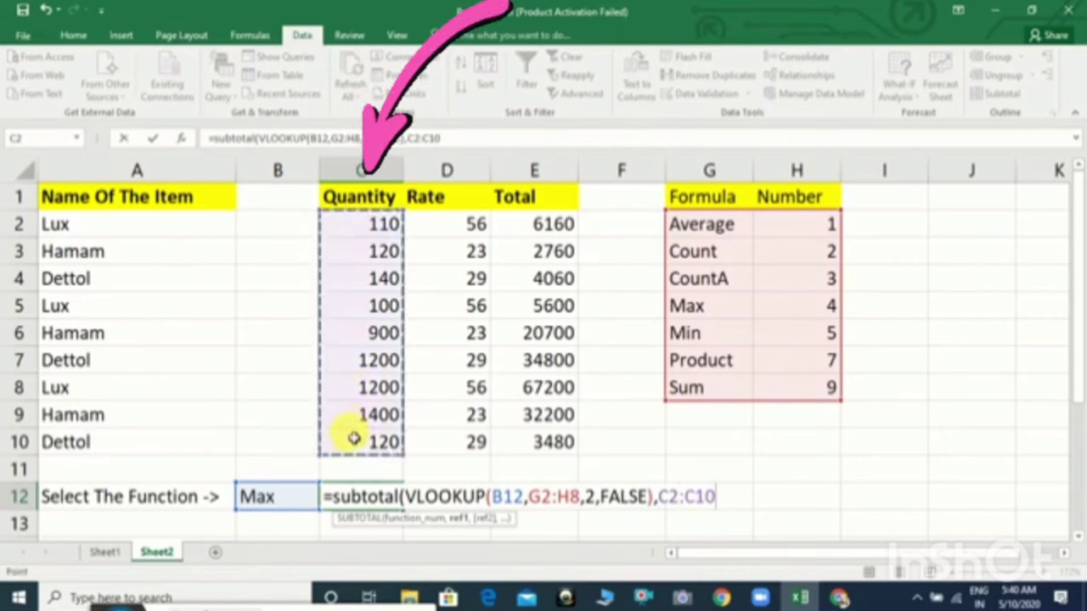
{"action": "key", "text": "Return"}
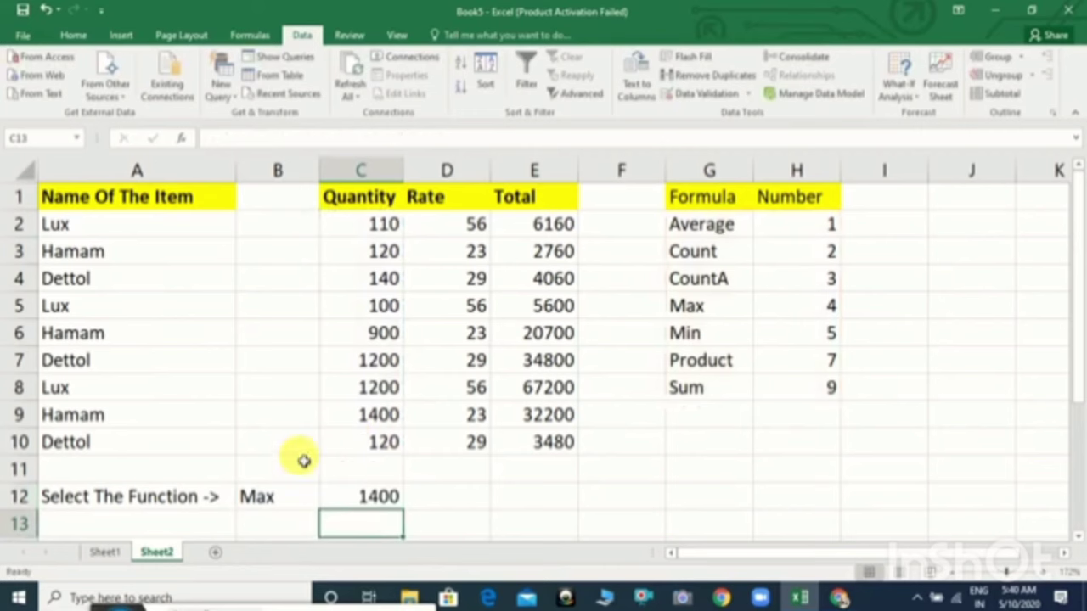
Choose Sum in B12 so C12 shows the total quantity 5290.
{"action": "left_click", "coordinate": [298, 498]}
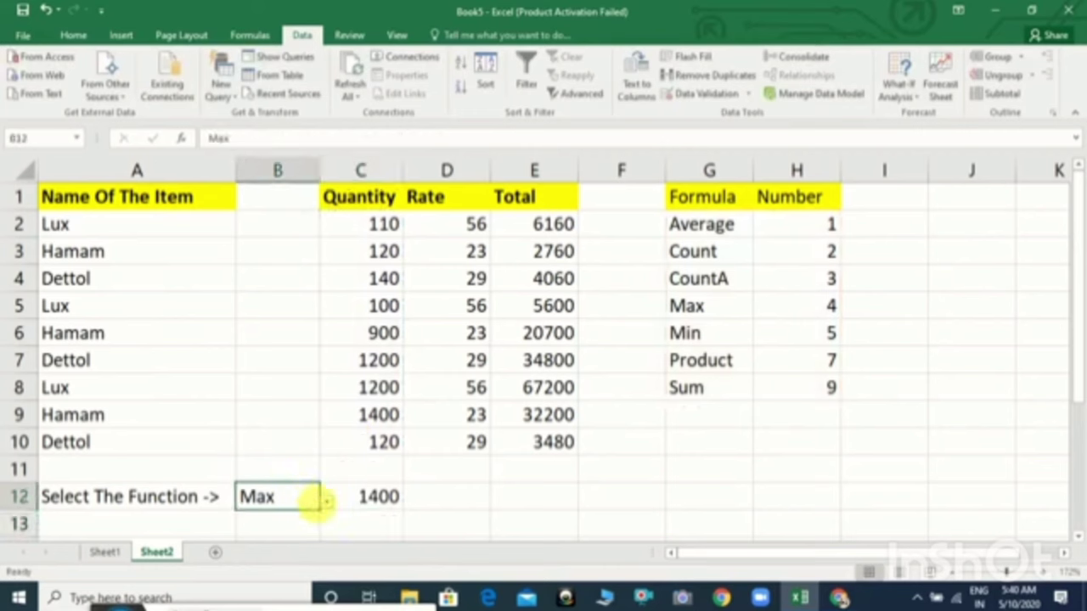
{"action": "left_click", "coordinate": [329, 506]}
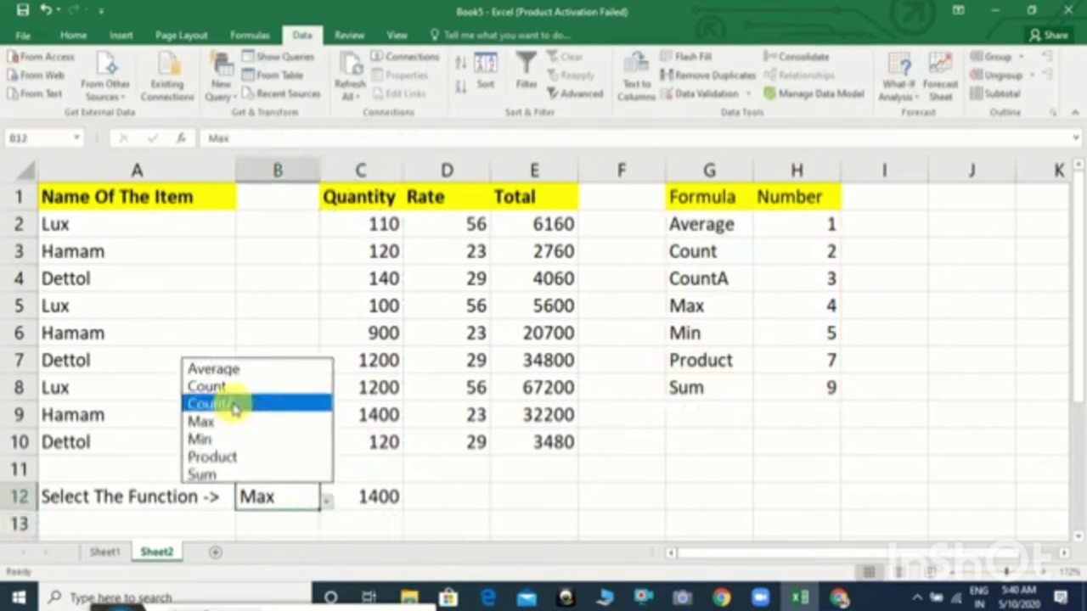
{"action": "left_click", "coordinate": [214, 477]}
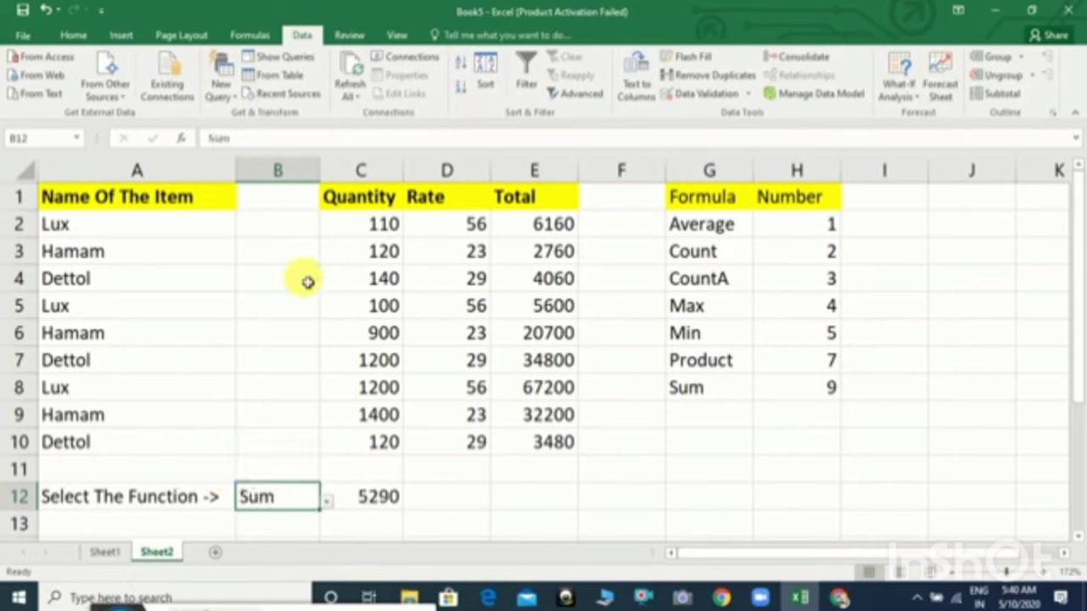
{"action": "left_click", "coordinate": [529, 502]}
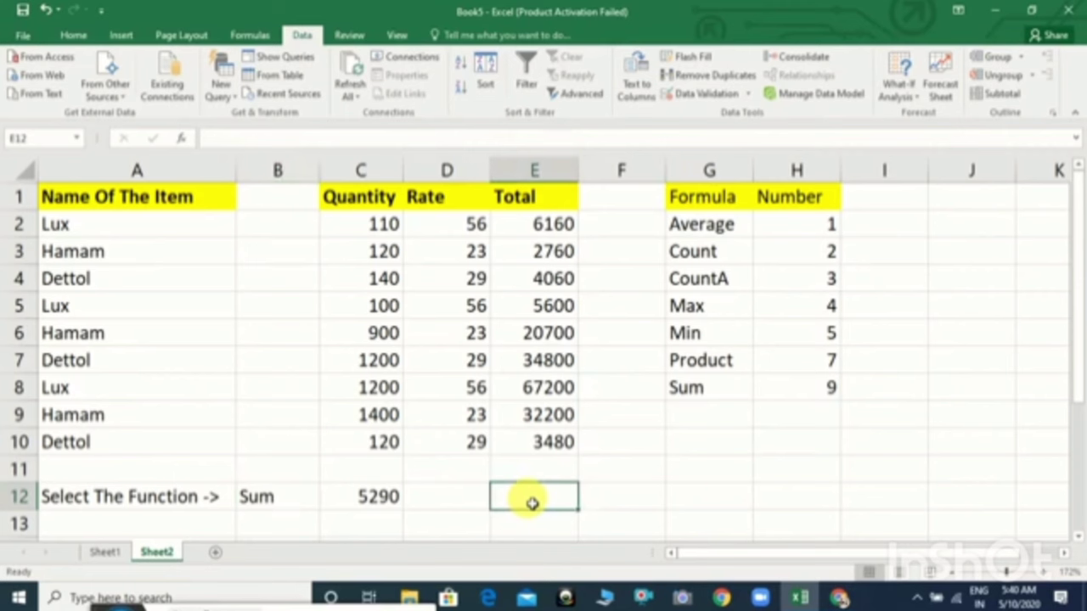
Enter =SUBTOTAL(VLOOKUP(B12,G2:H8,2,FALSE),E2:E10) in E12, showing a total of 176960.
{"action": "type", "text": "=s"}
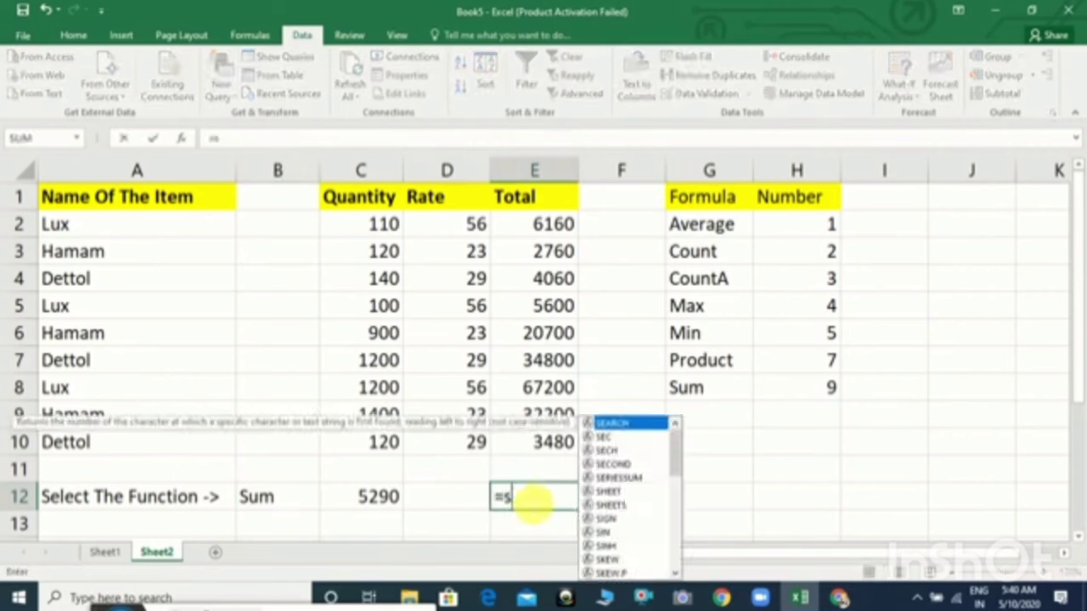
{"action": "type", "text": "ubtotal("}
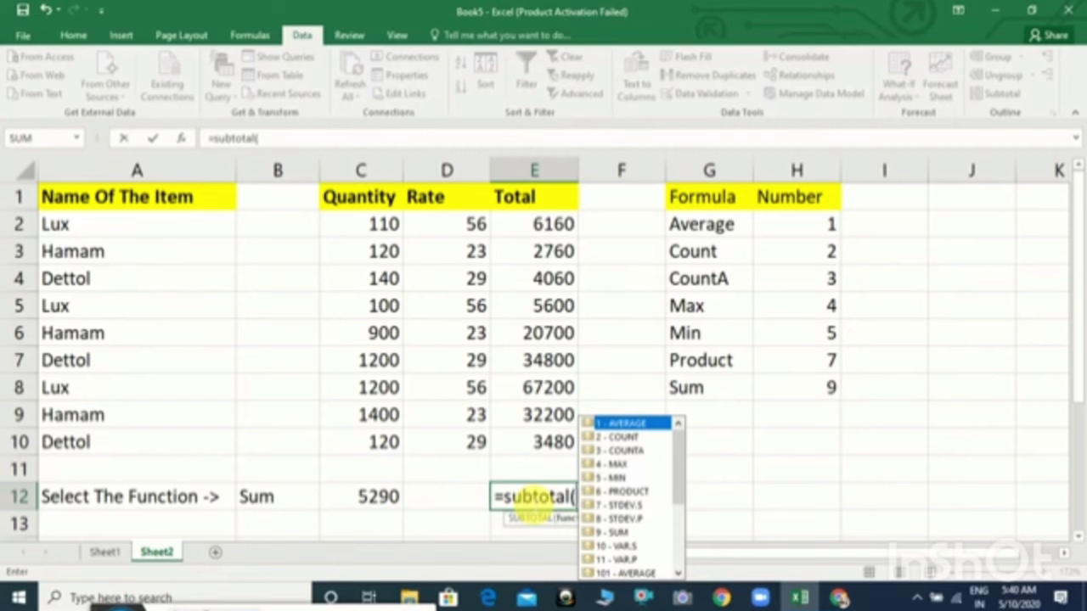
{"action": "type", "text": "vlook"}
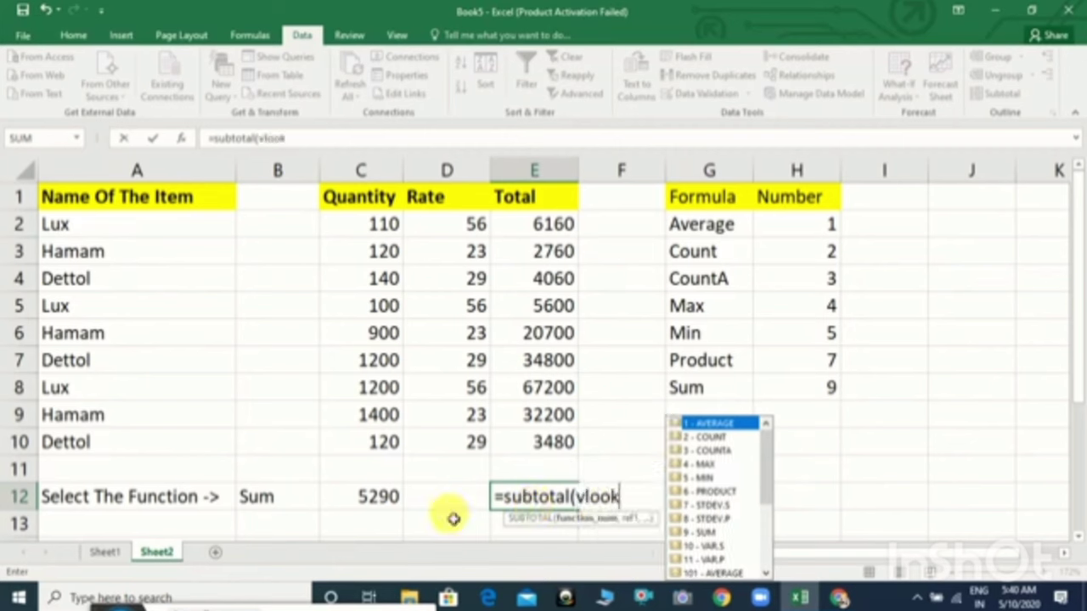
{"action": "type", "text": "up("}
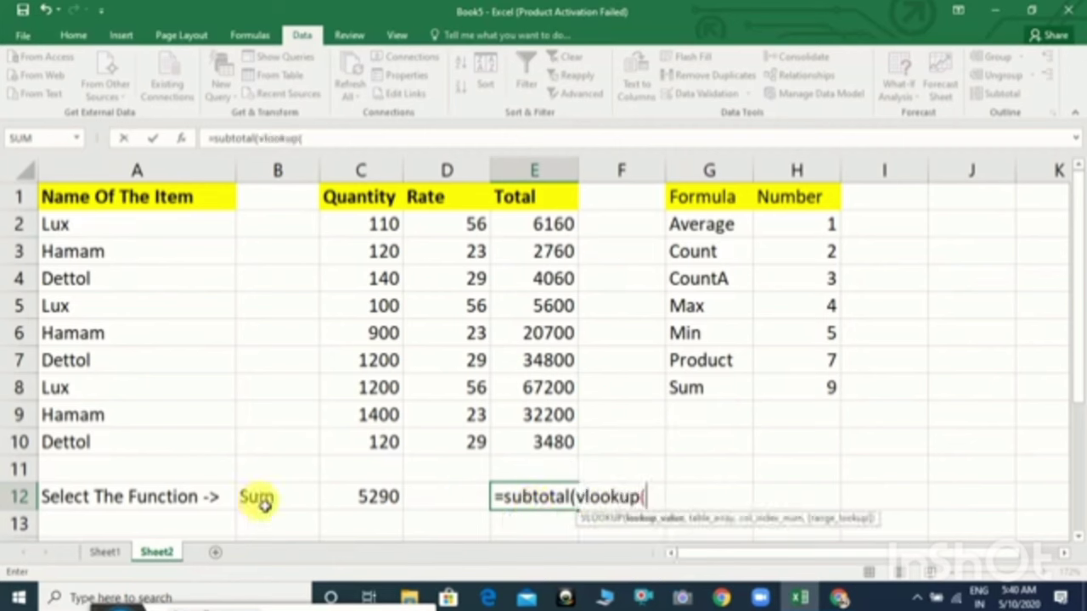
{"action": "left_click", "coordinate": [263, 501]}
{"action": "type", "text": ","}
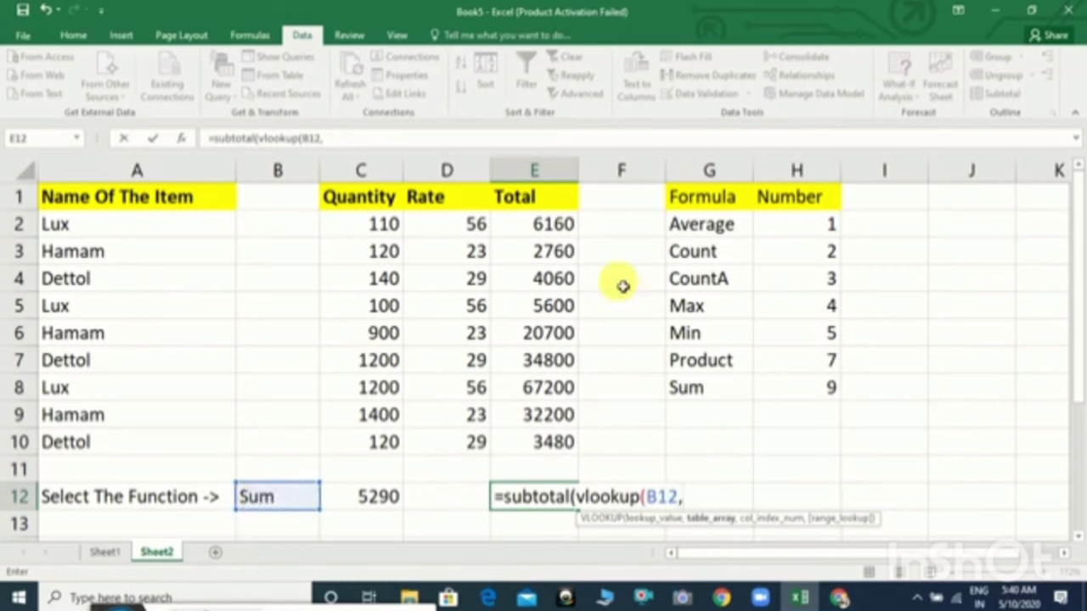
{"action": "mouse_move", "coordinate": [716, 229]}
{"action": "left_mouse_down"}
{"action": "mouse_move", "coordinate": [765, 360]}
{"action": "mouse_move", "coordinate": [822, 375]}
{"action": "mouse_move", "coordinate": [820, 384]}
{"action": "left_mouse_up"}
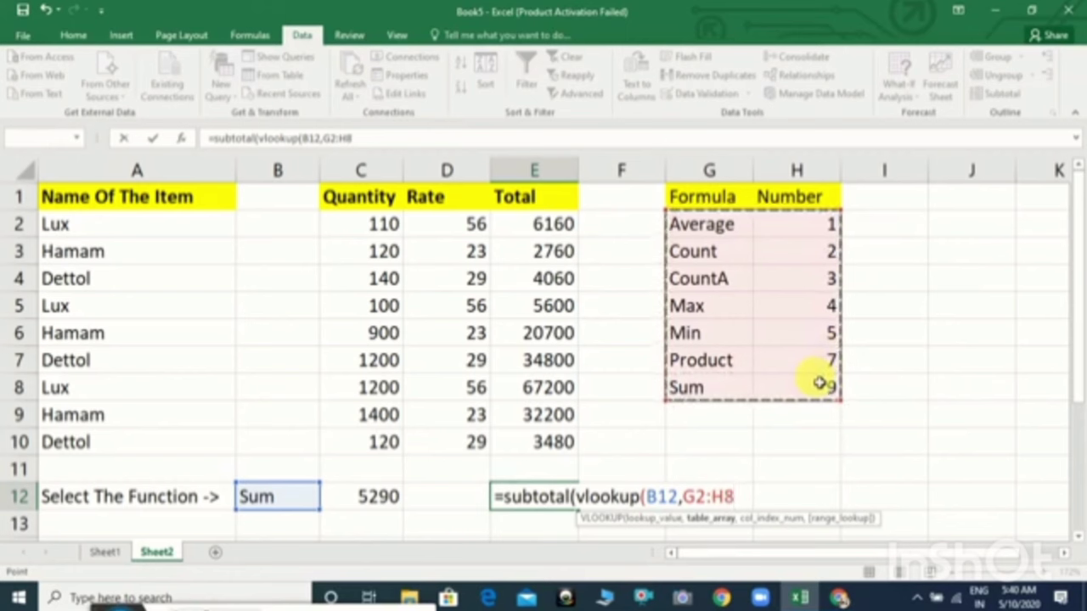
{"action": "type", "text": ",2"}
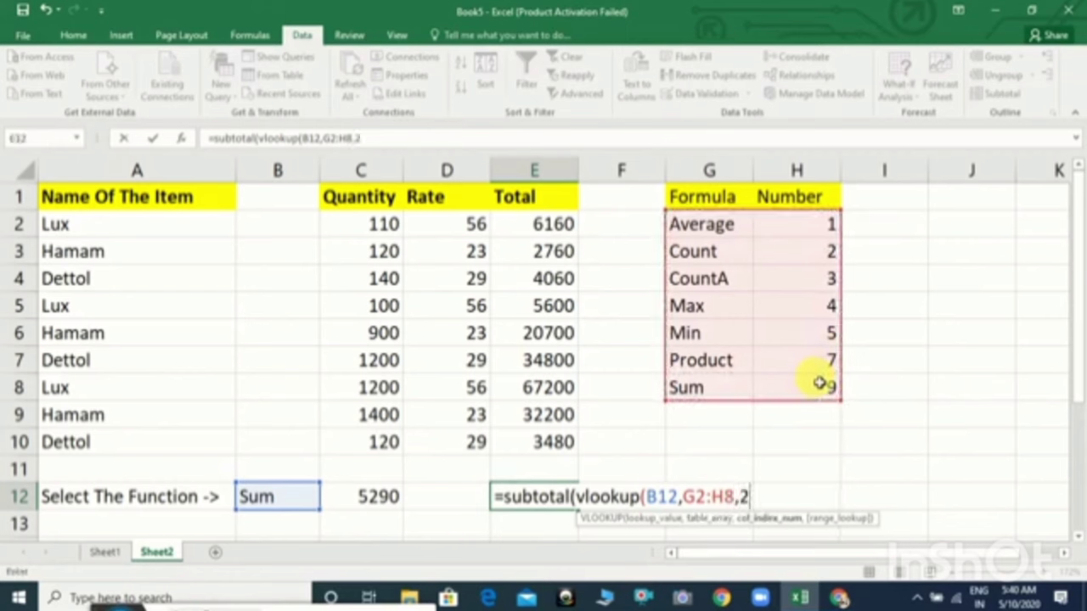
{"action": "type", "text": ","}
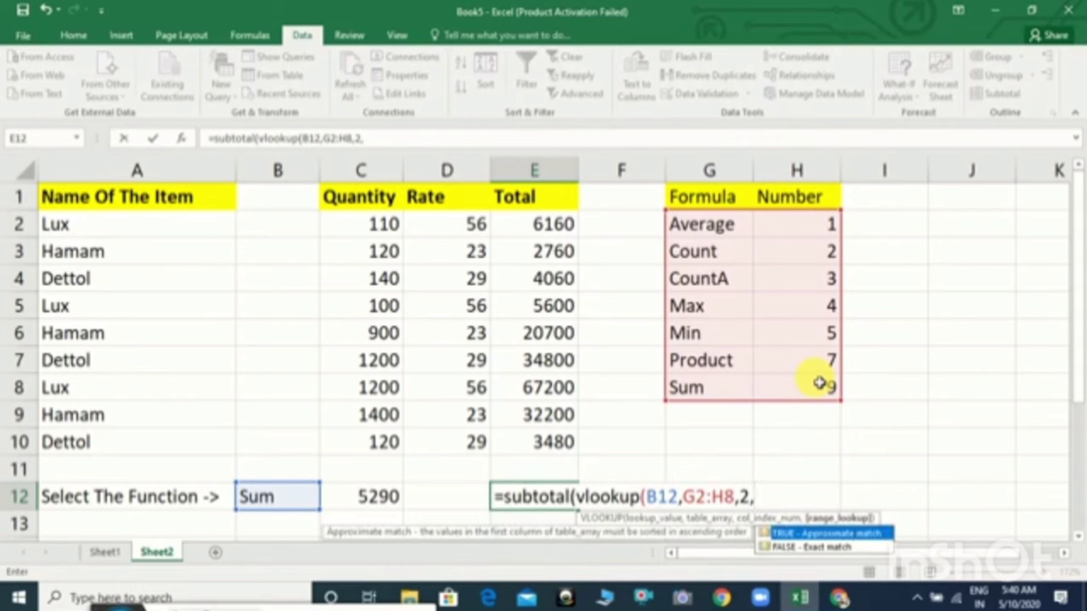
{"action": "key", "text": "Down"}
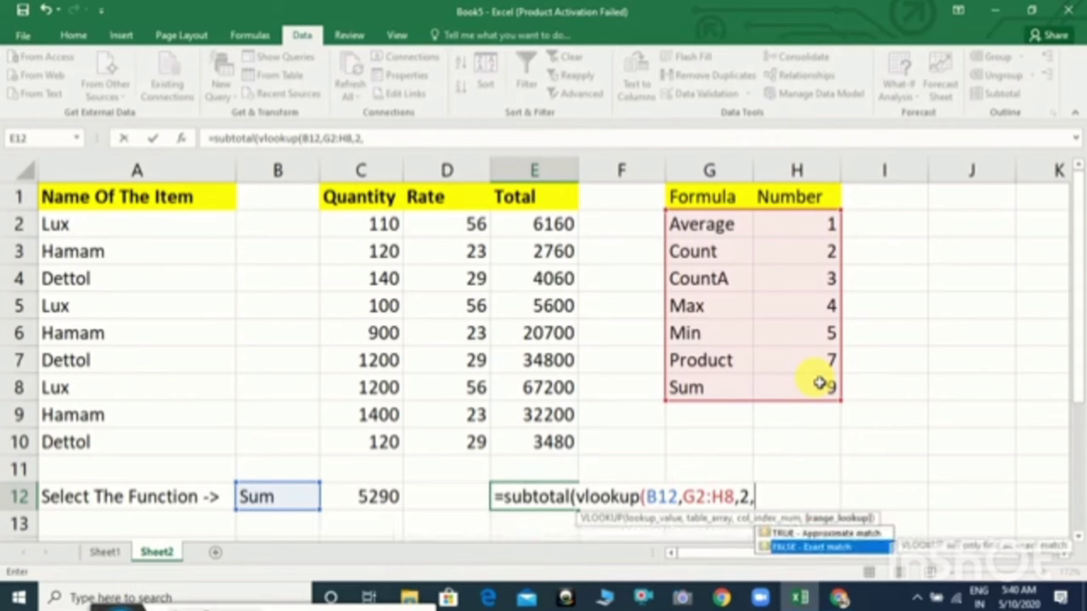
{"action": "key", "text": "Return"}
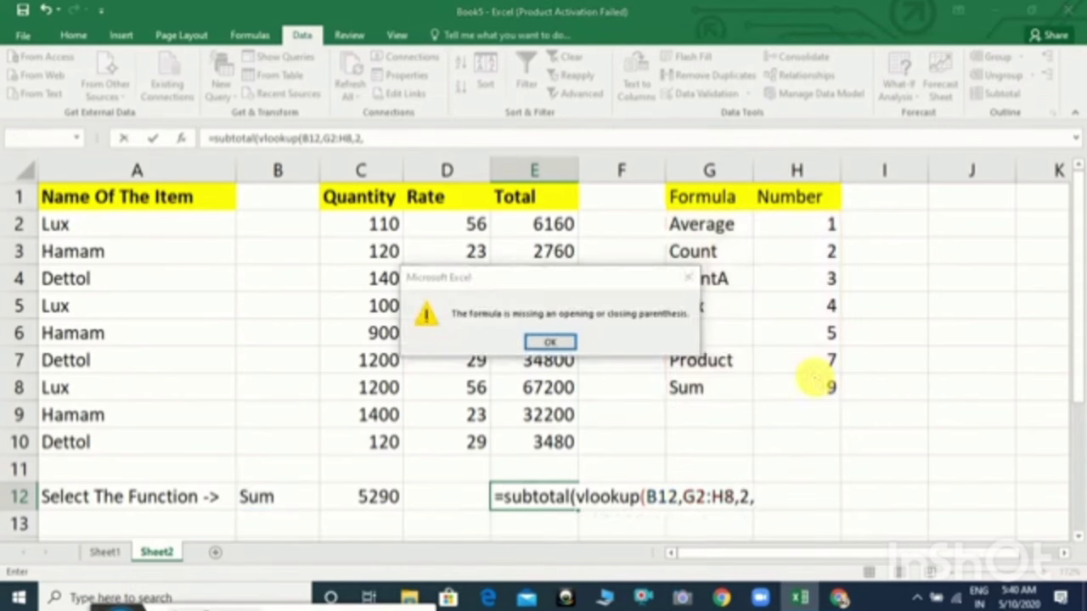
{"action": "key", "text": "Return"}
{"action": "type", "text": "fa"}
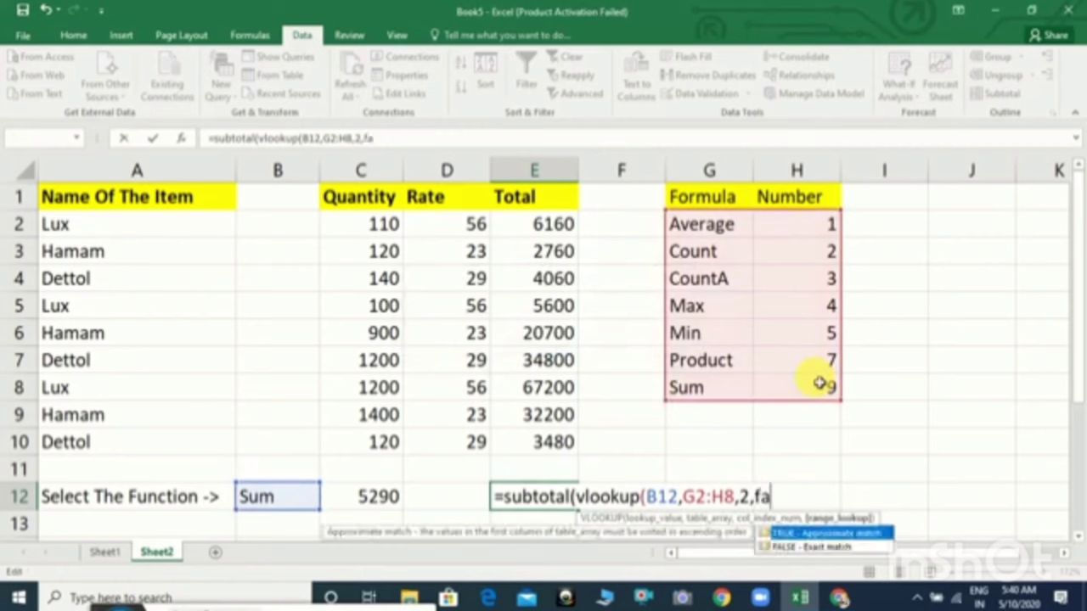
{"action": "type", "text": "lse)"}
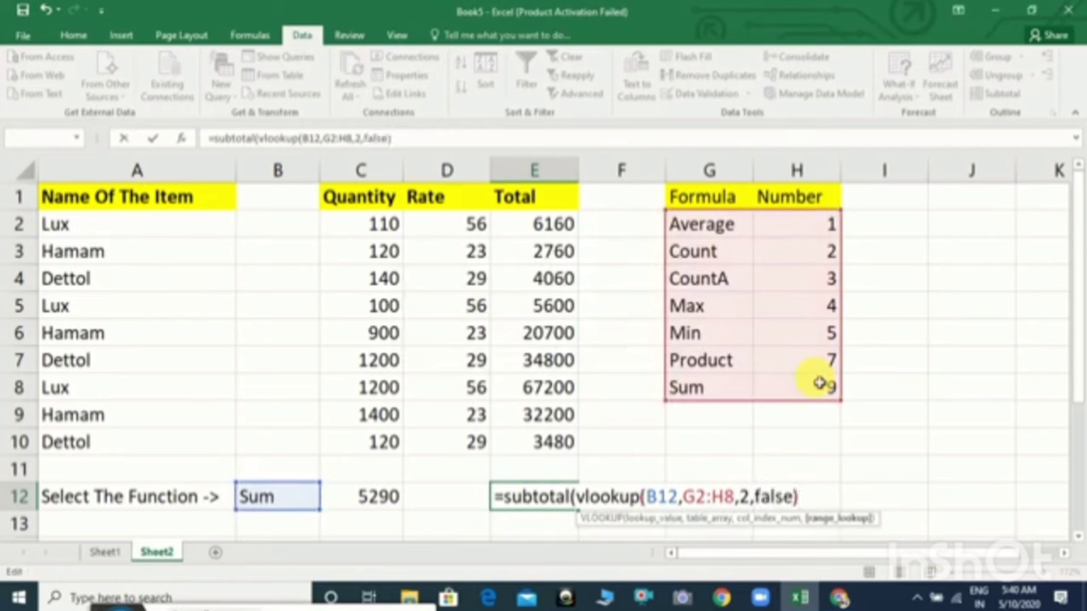
{"action": "type", "text": ","}
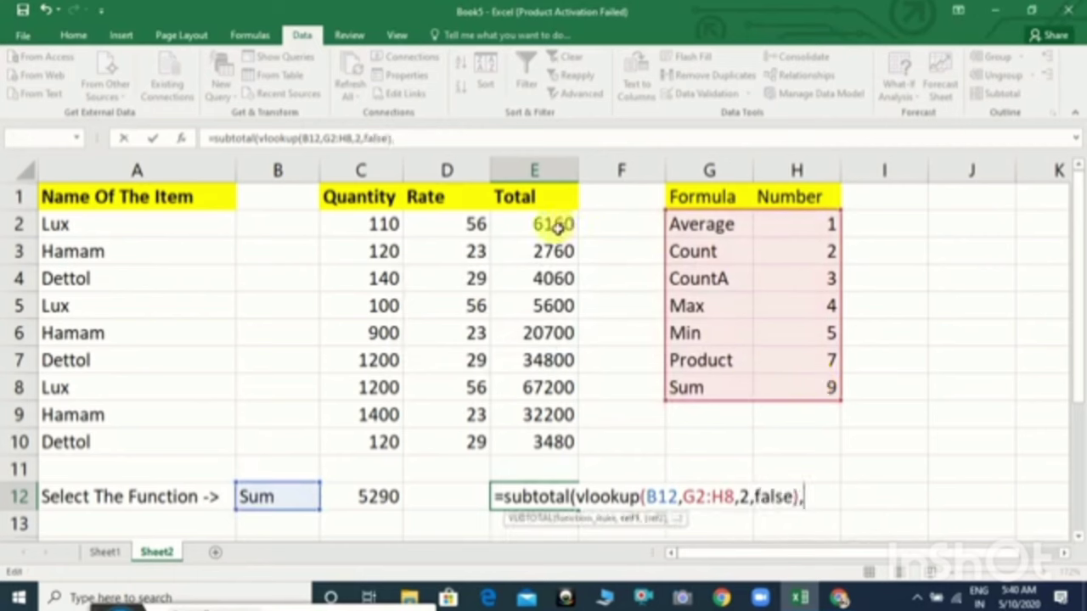
{"action": "left_click_drag", "start_coordinate": [554, 224], "coordinate": [537, 448]}
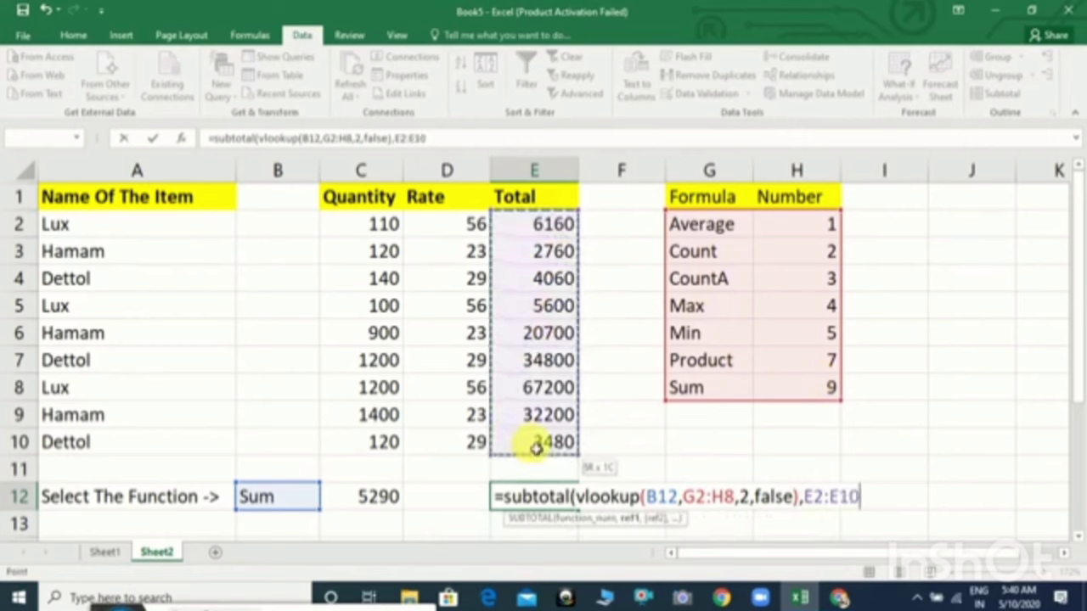
{"action": "type", "text": ")"}
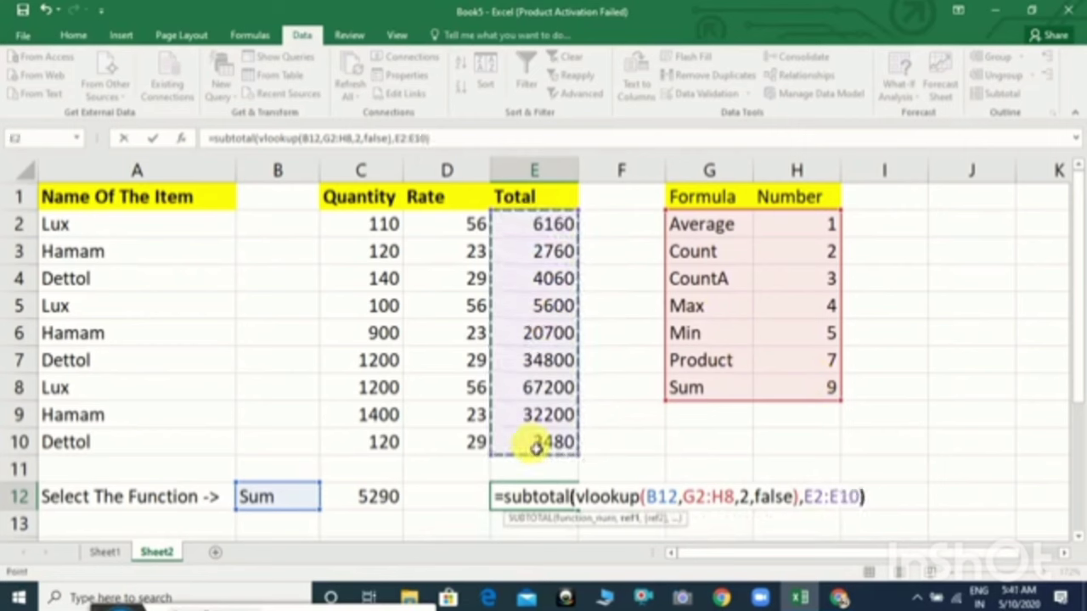
{"action": "key", "text": "Return"}
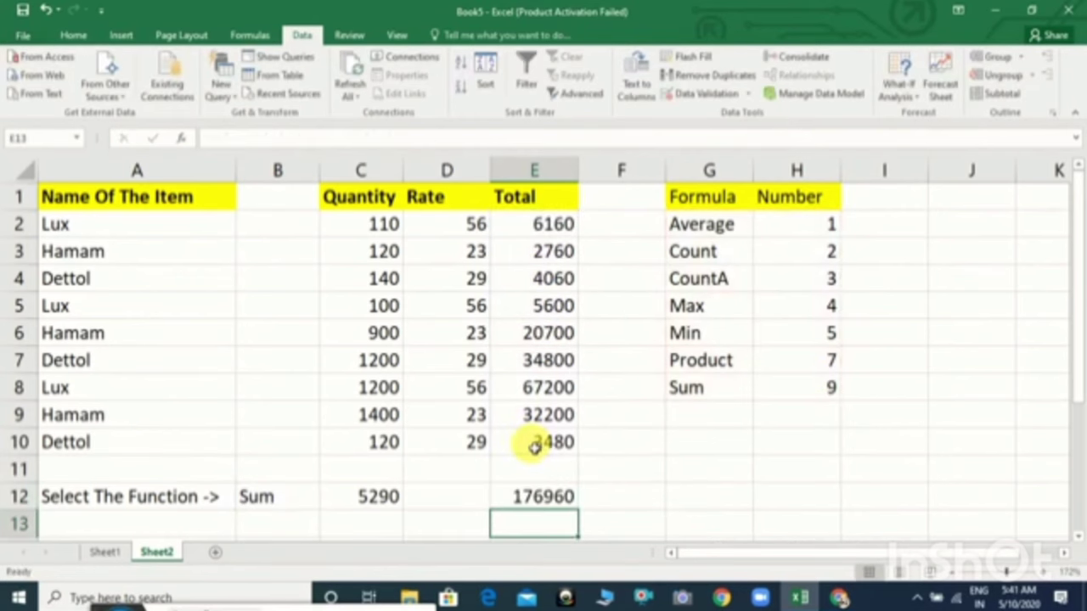
Turn on filtering for the item table and untick Lux in the item-name filter.
{"action": "left_click", "coordinate": [175, 201]}
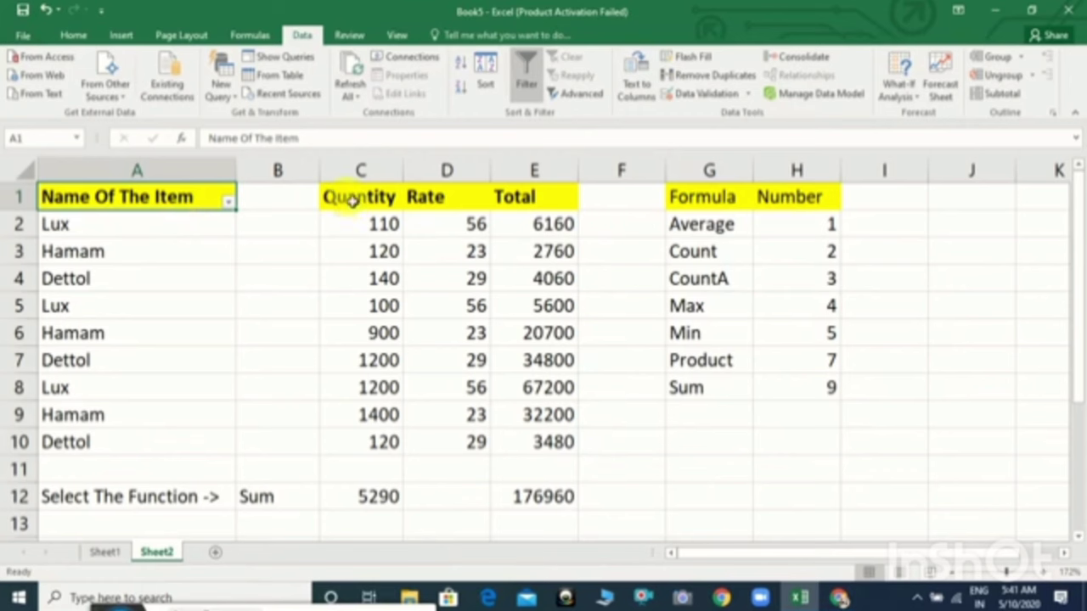
{"action": "left_click", "coordinate": [353, 200]}
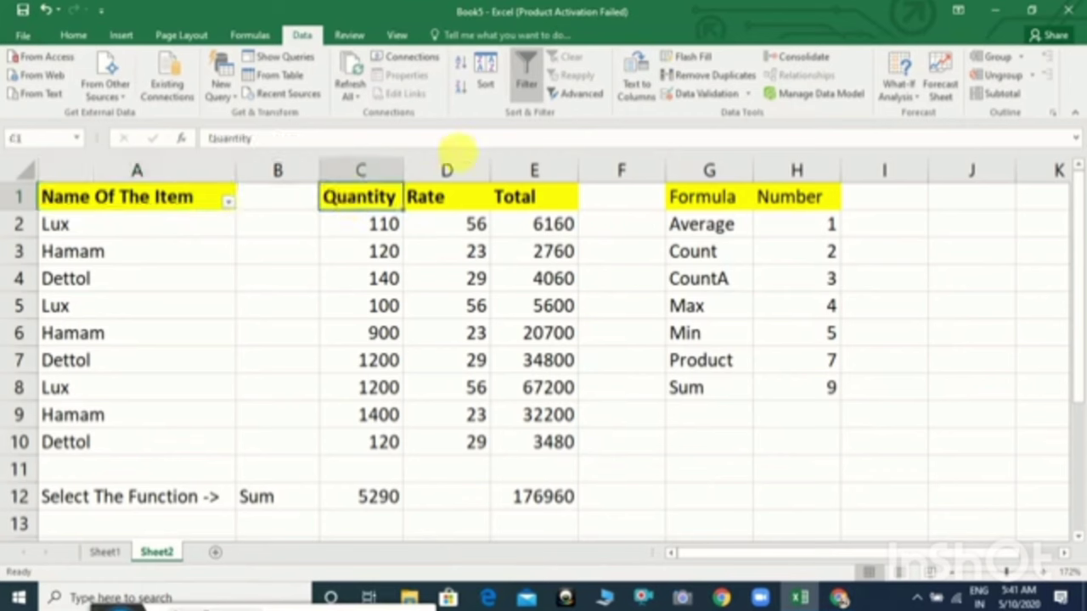
{"action": "left_click", "coordinate": [196, 204]}
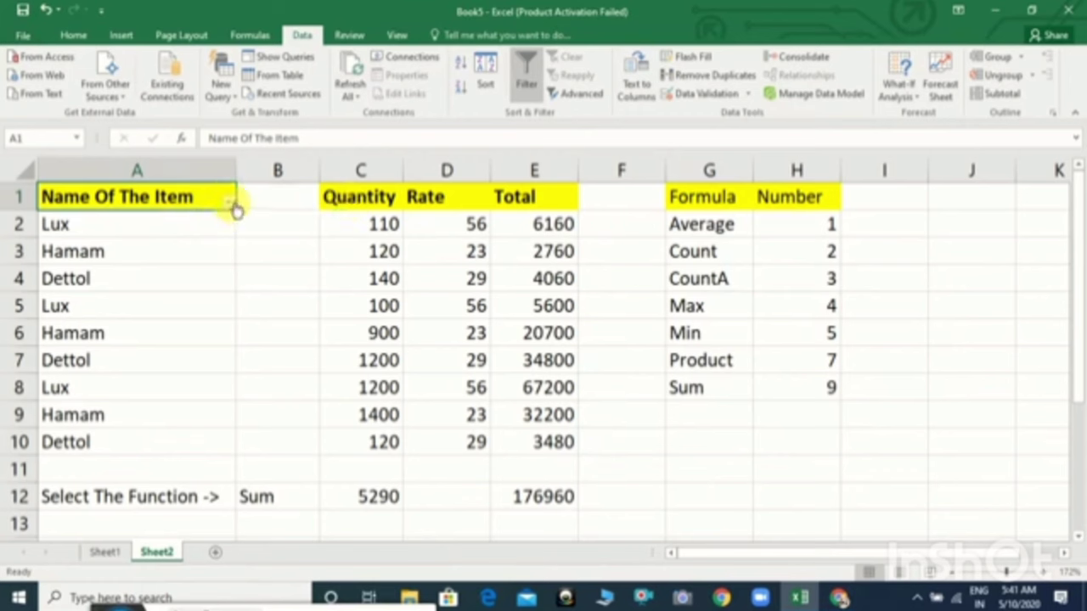
{"action": "left_click", "coordinate": [228, 202]}
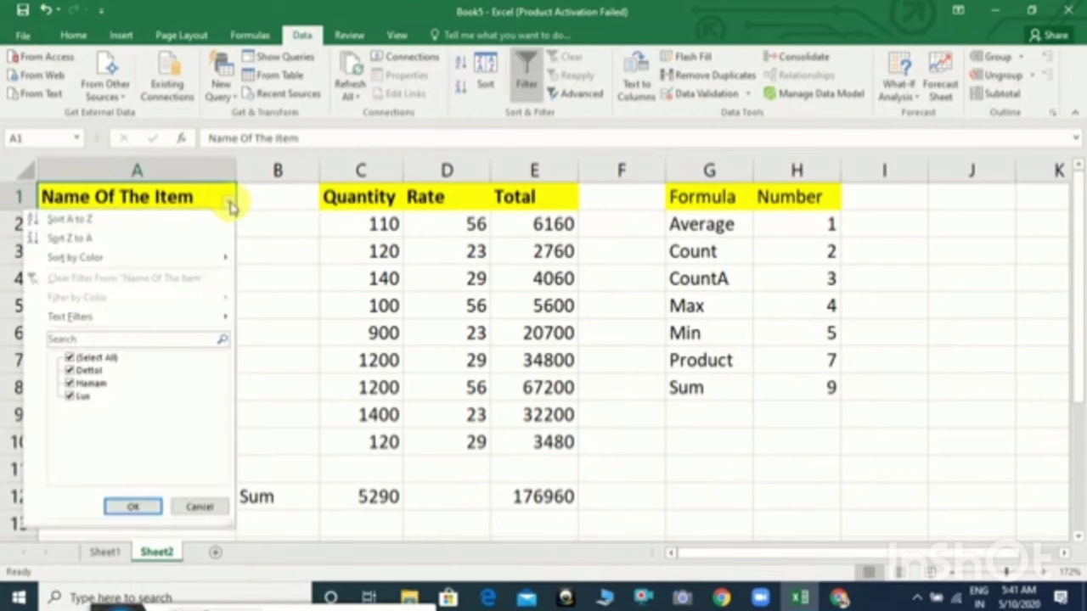
{"action": "left_click", "coordinate": [70, 398]}
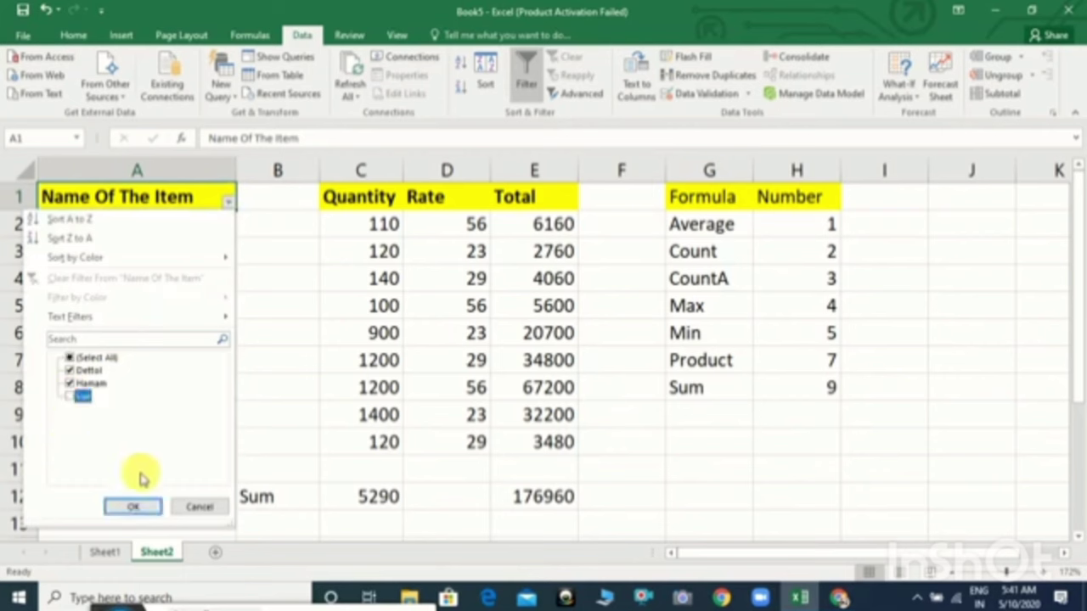
Apply the Hamam and Dettol filter, then set B12's function to Average.
{"action": "left_click", "coordinate": [132, 508]}
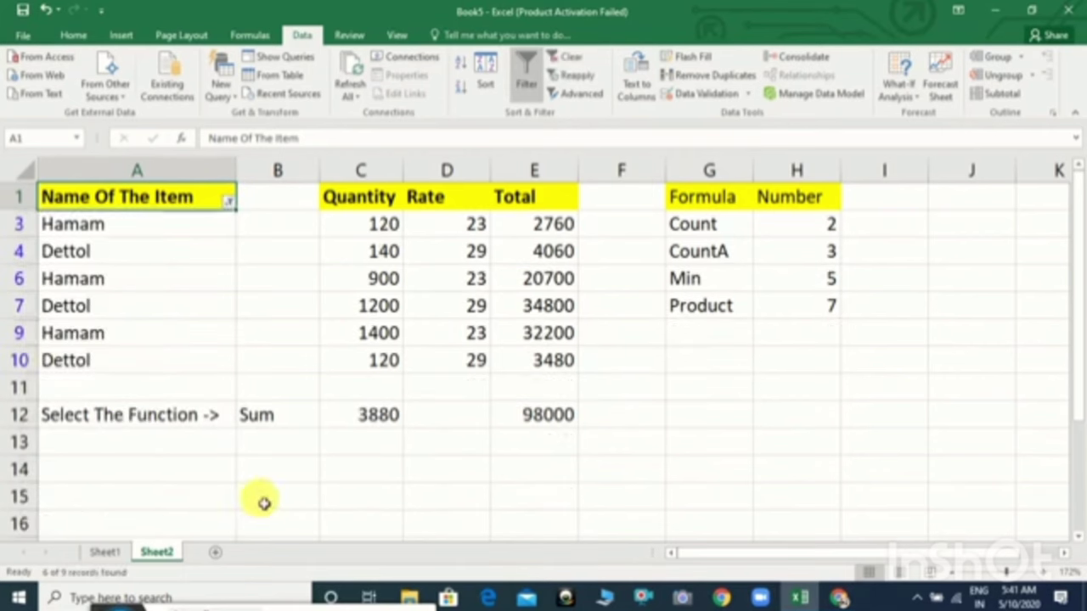
{"action": "left_click", "coordinate": [308, 414]}
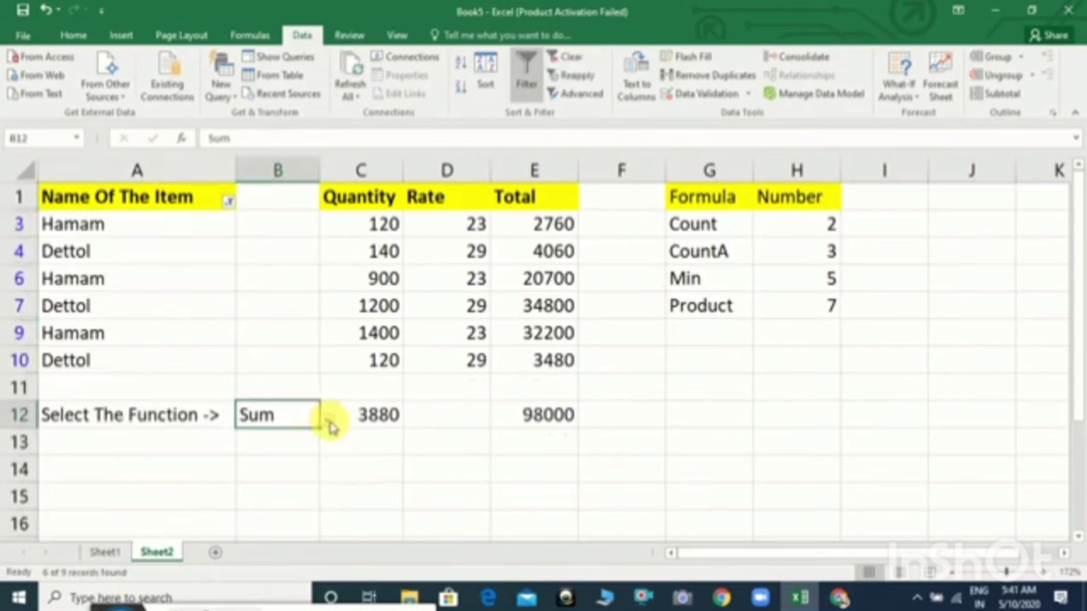
{"action": "left_click", "coordinate": [331, 426]}
{"action": "left_click", "coordinate": [223, 438]}
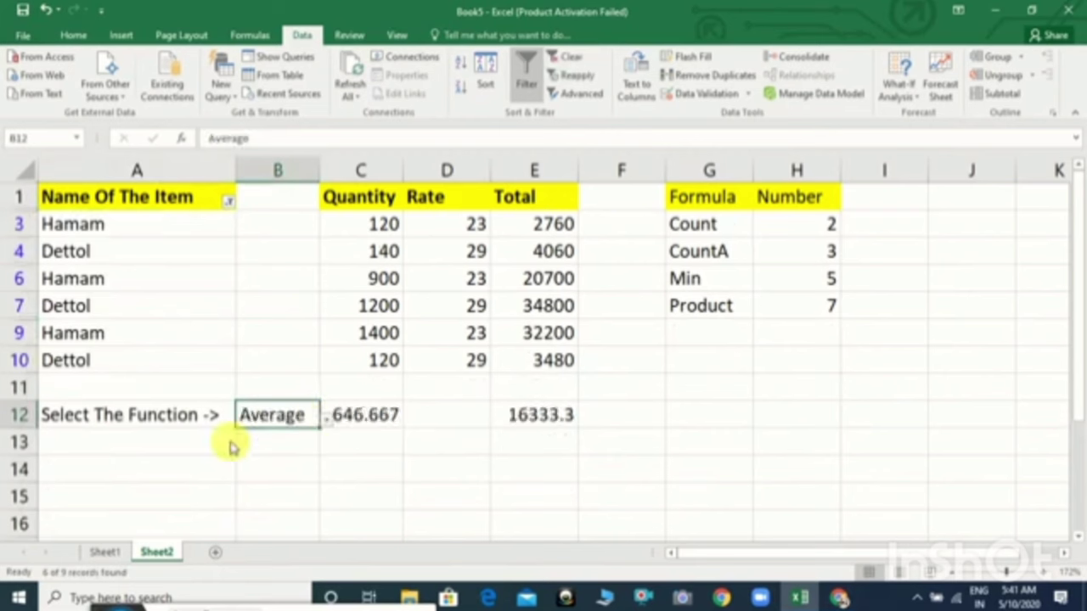
Switch B12 to Max, then back to Average, showing 646.667 and 16333.3.
{"action": "left_click", "coordinate": [331, 418]}
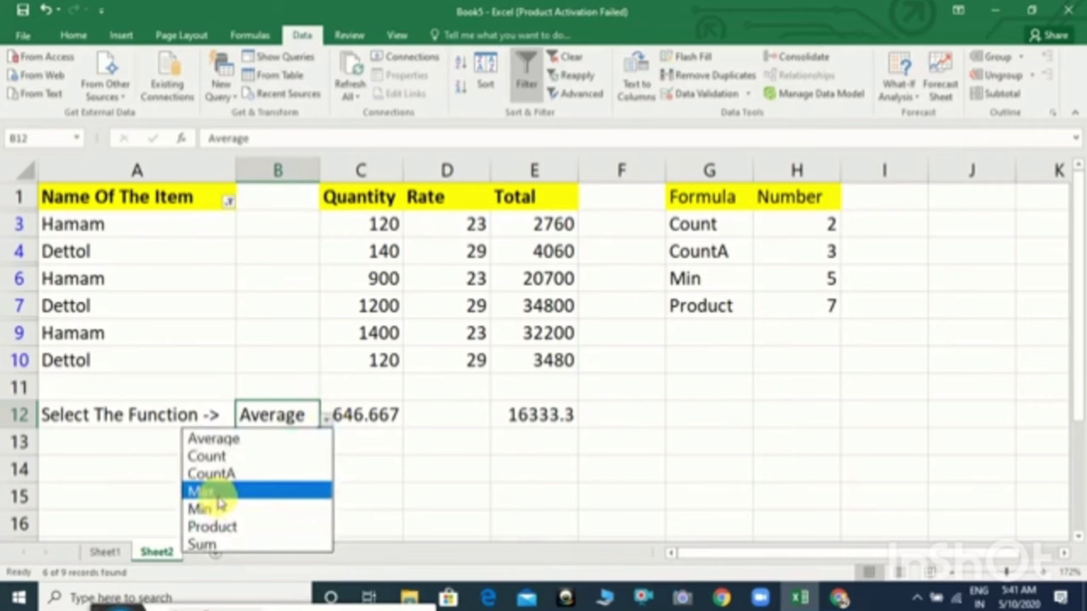
{"action": "left_click", "coordinate": [216, 494]}
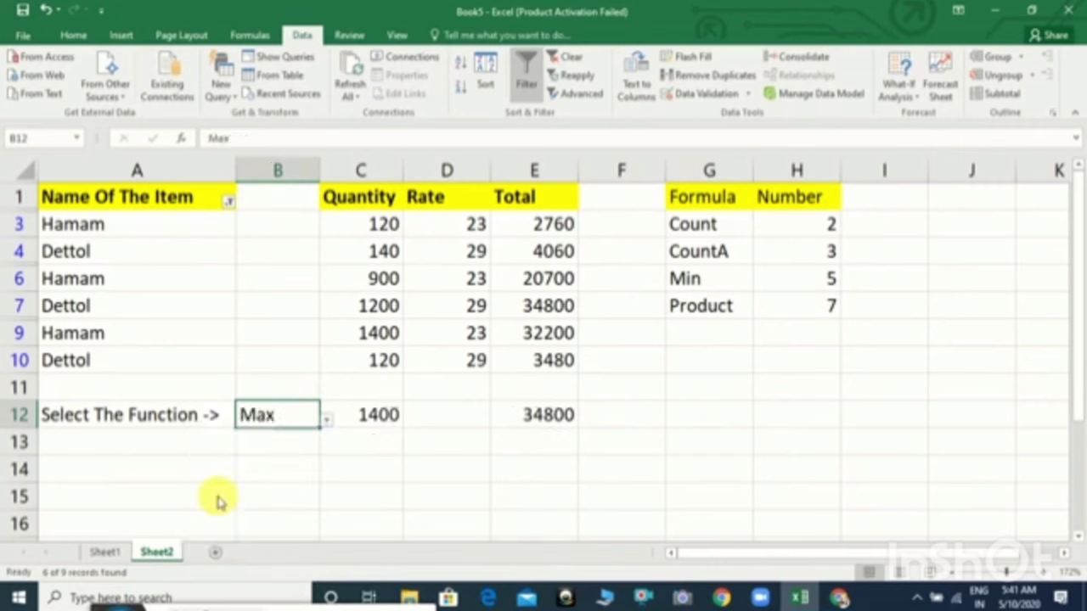
{"action": "left_click", "coordinate": [326, 419]}
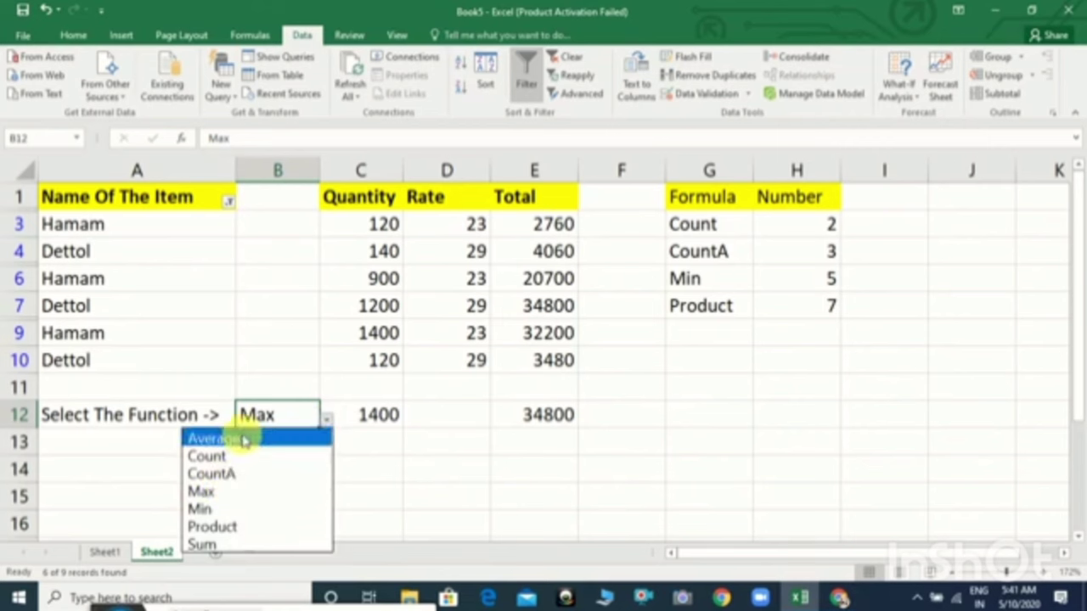
{"action": "left_click", "coordinate": [244, 439]}
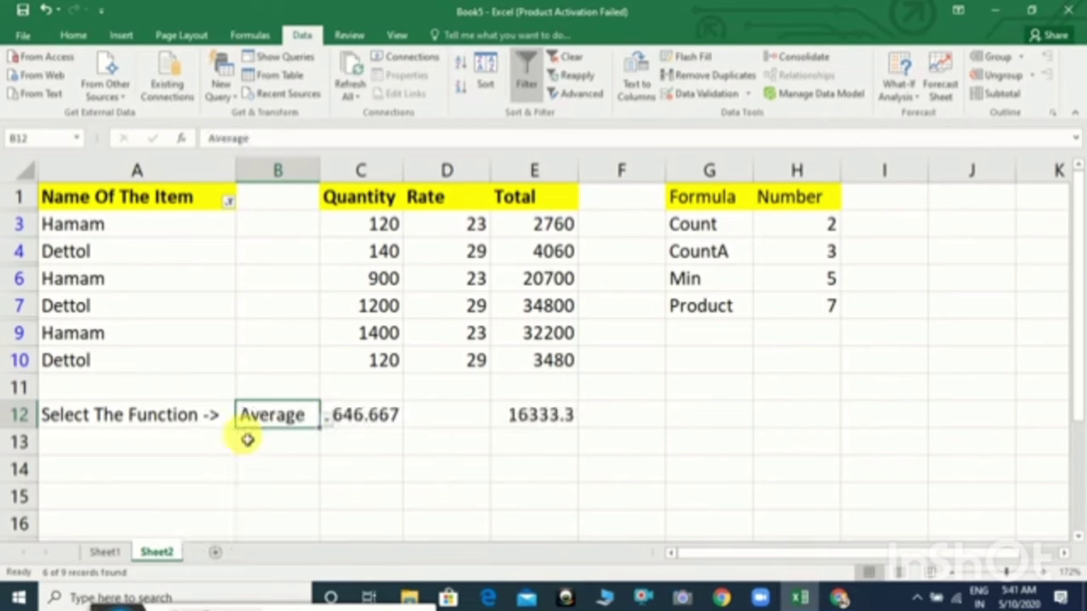